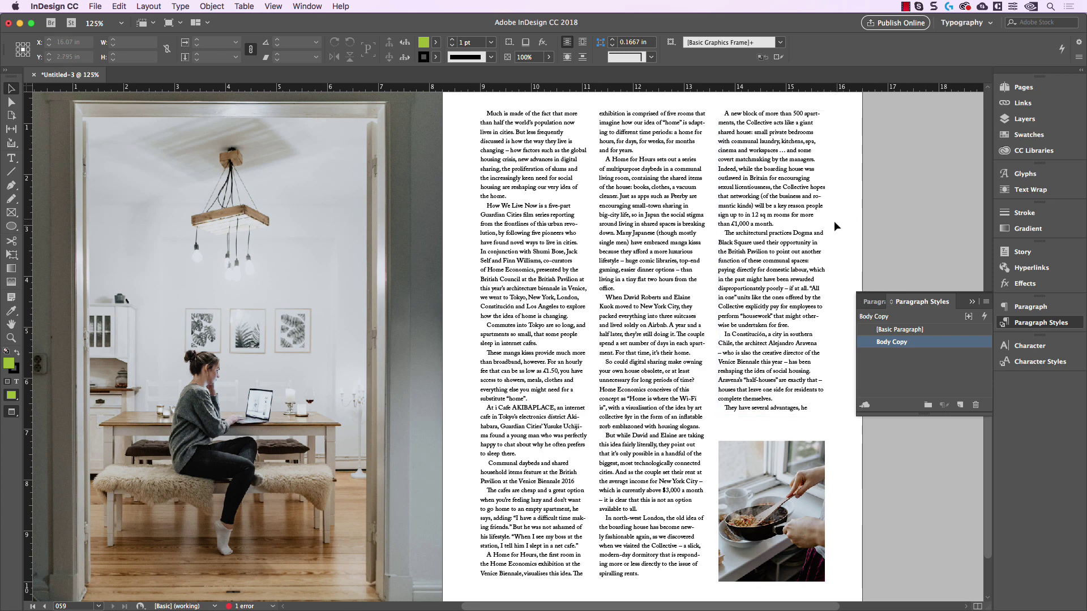
# Step: Copy the phrase "some people sleep in internet cafes." from the first column of body text
pyautogui.hscroll(3, 821, 233)
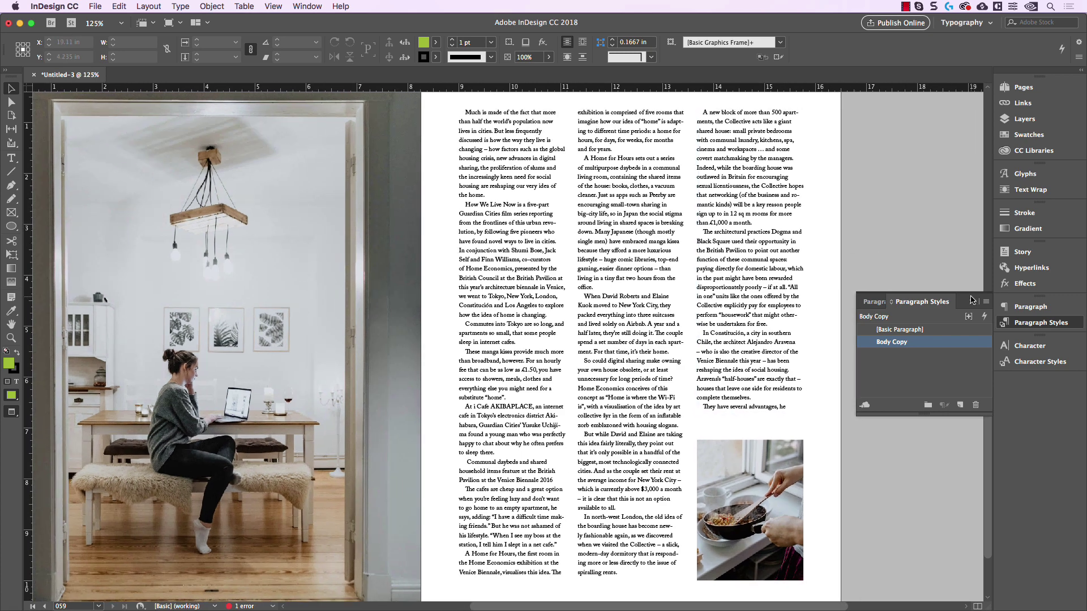
pyautogui.click(971, 300)
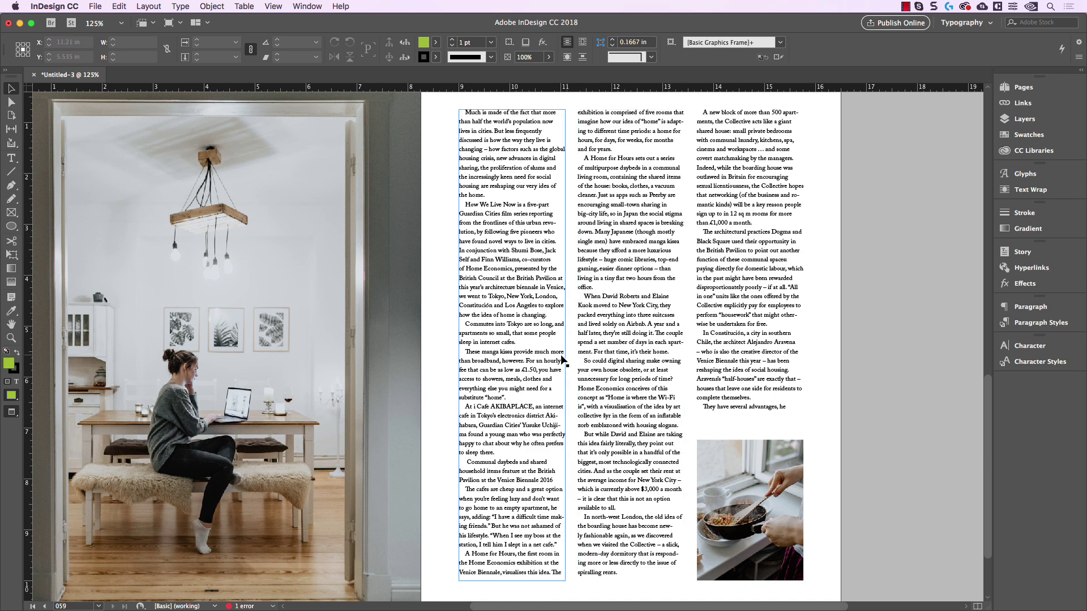
pyautogui.keyDown('alt'); pyautogui.scroll(1, 549, 359); pyautogui.keyUp('alt')
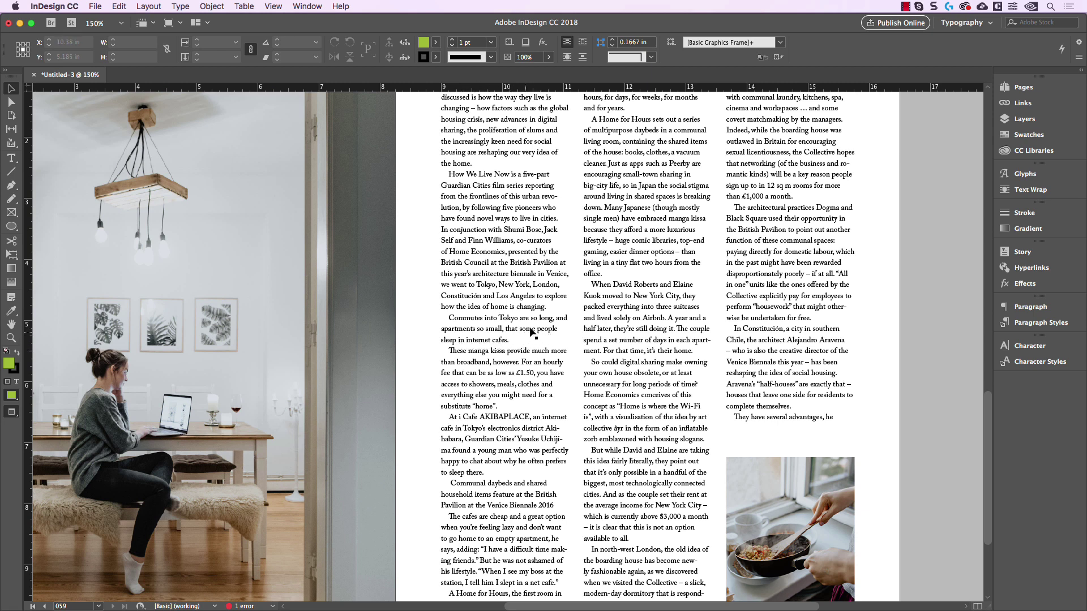
pyautogui.doubleClick(472, 320)
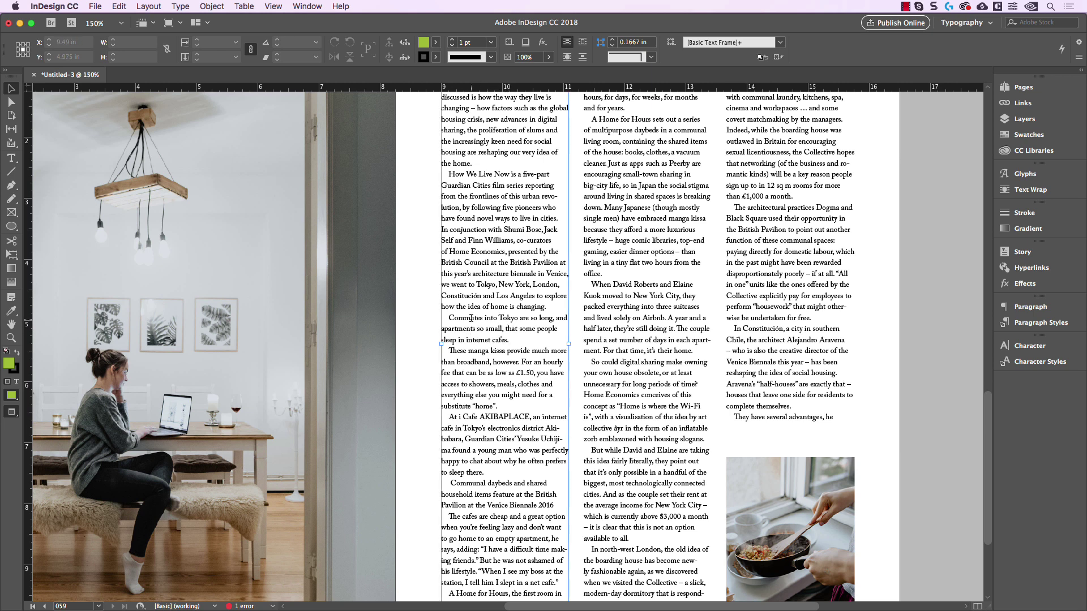
pyautogui.moveTo(449, 318); pyautogui.dragTo(512, 339)
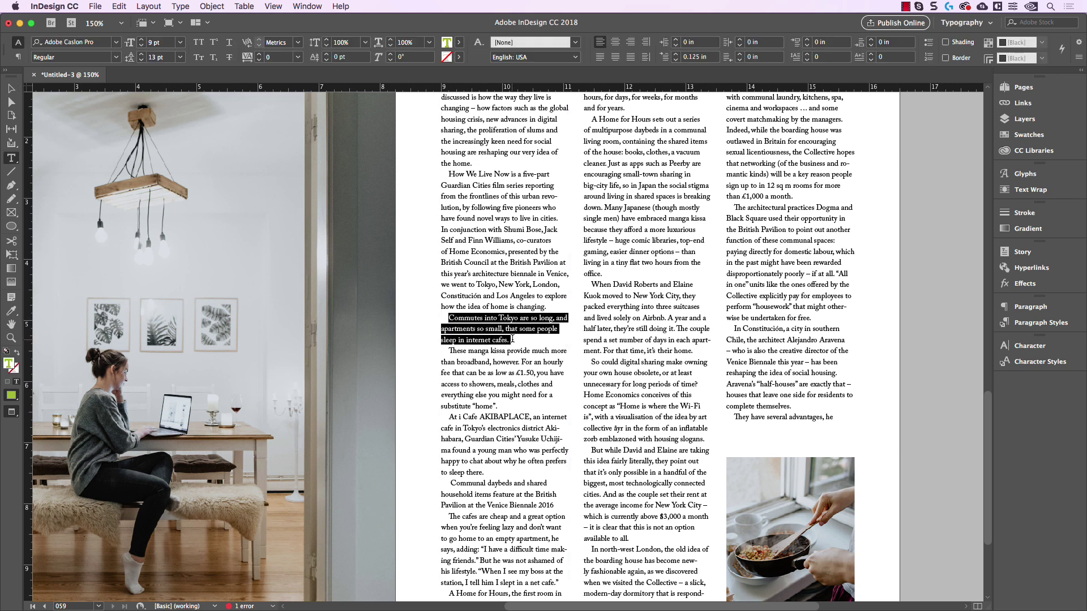
pyautogui.click(510, 328)
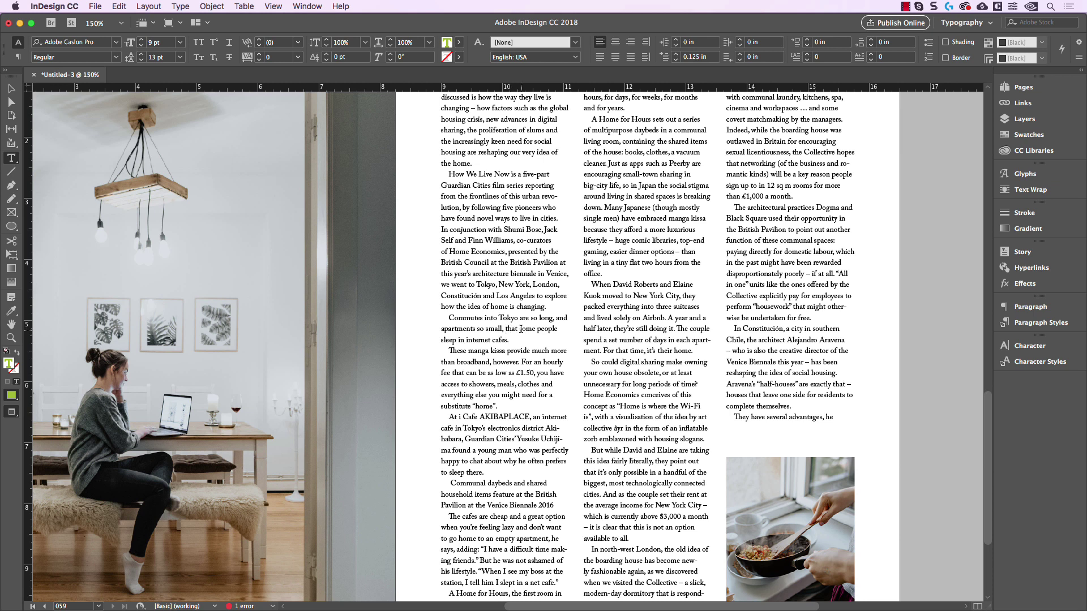
pyautogui.moveTo(528, 330)
pyautogui.mouseDown()
pyautogui.moveTo(539, 335)
pyautogui.moveTo(513, 340)
pyautogui.moveTo(518, 329)
pyautogui.moveTo(512, 340)
pyautogui.moveTo(527, 336)
pyautogui.mouseUp()
pyautogui.press('super+c')
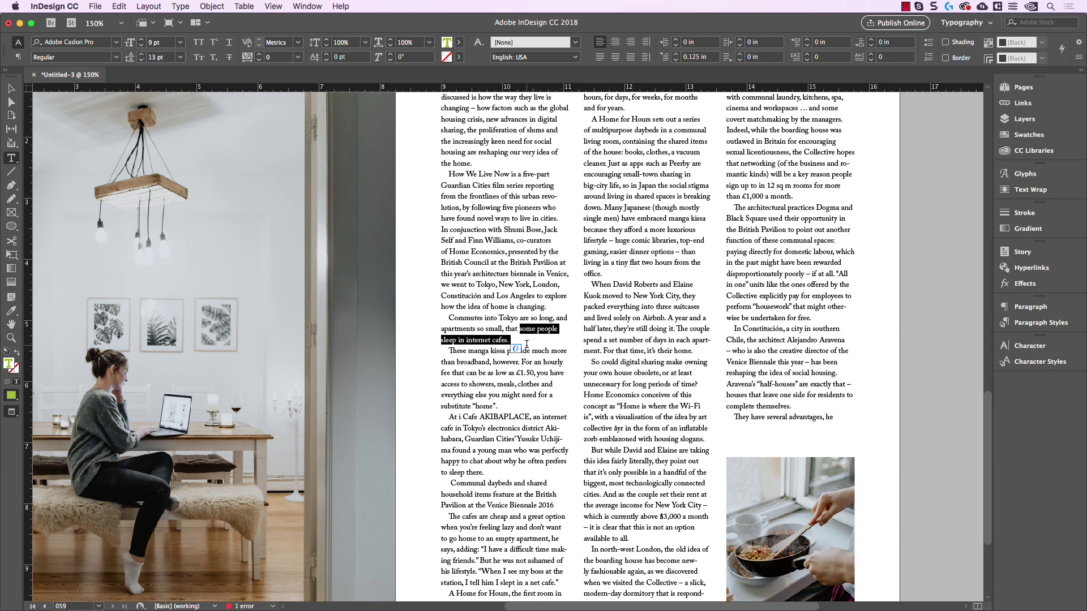
# Step: Create a text frame about 3.24 × 3.38 in on the pasteboard beside the right-hand page and paste the copied phrase into it
pyautogui.click(10, 89)
pyautogui.press('super+1')
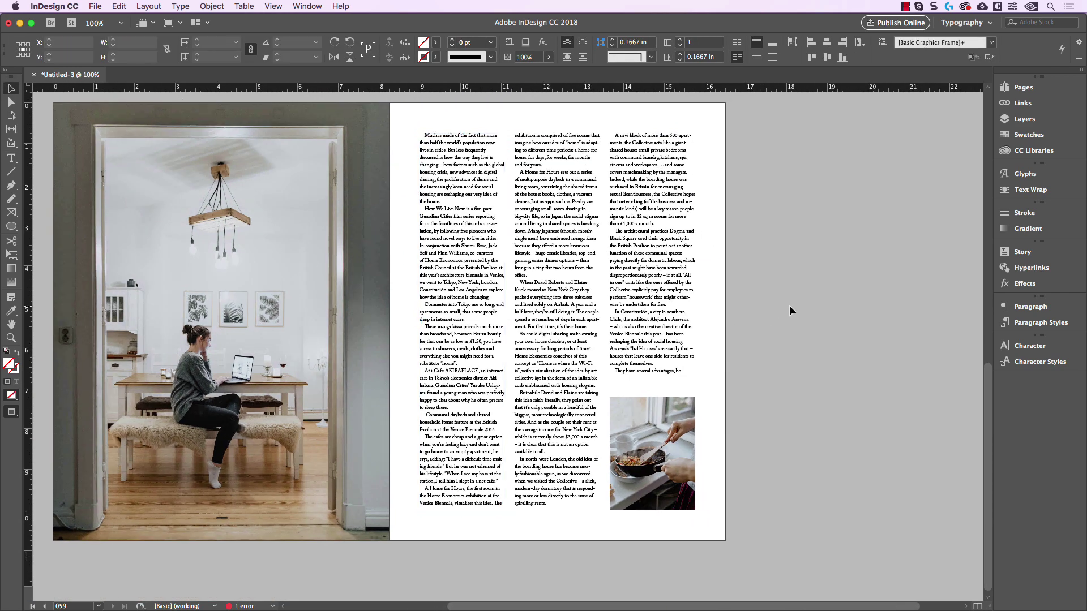
pyautogui.press('w')
pyautogui.press('t')
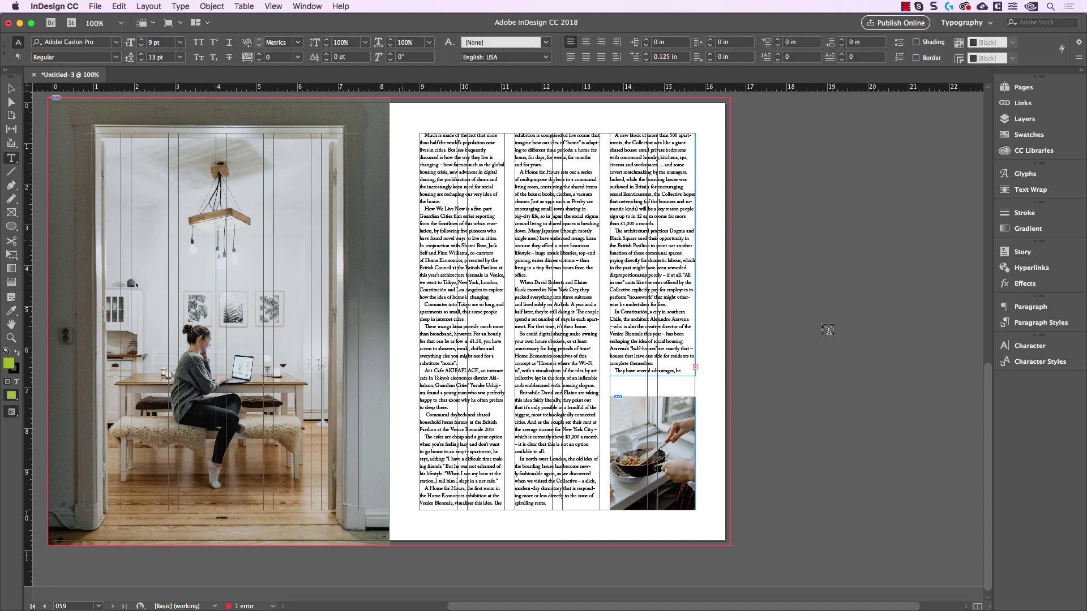
pyautogui.moveTo(762, 241); pyautogui.dragTo(893, 379)
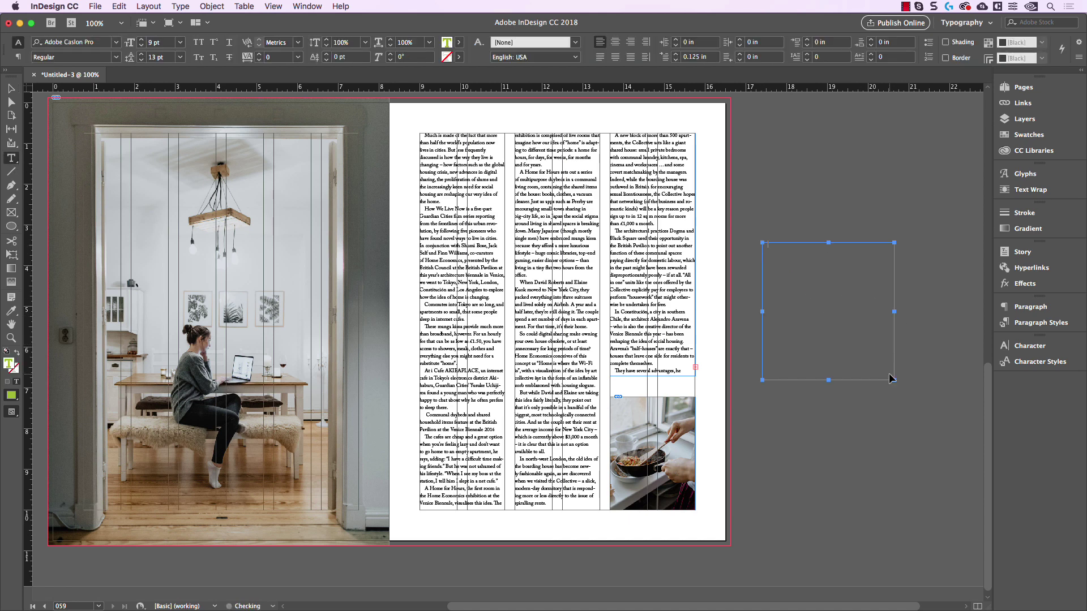
pyautogui.press('super+v')
pyautogui.press('super+z')
pyautogui.press('Escape')
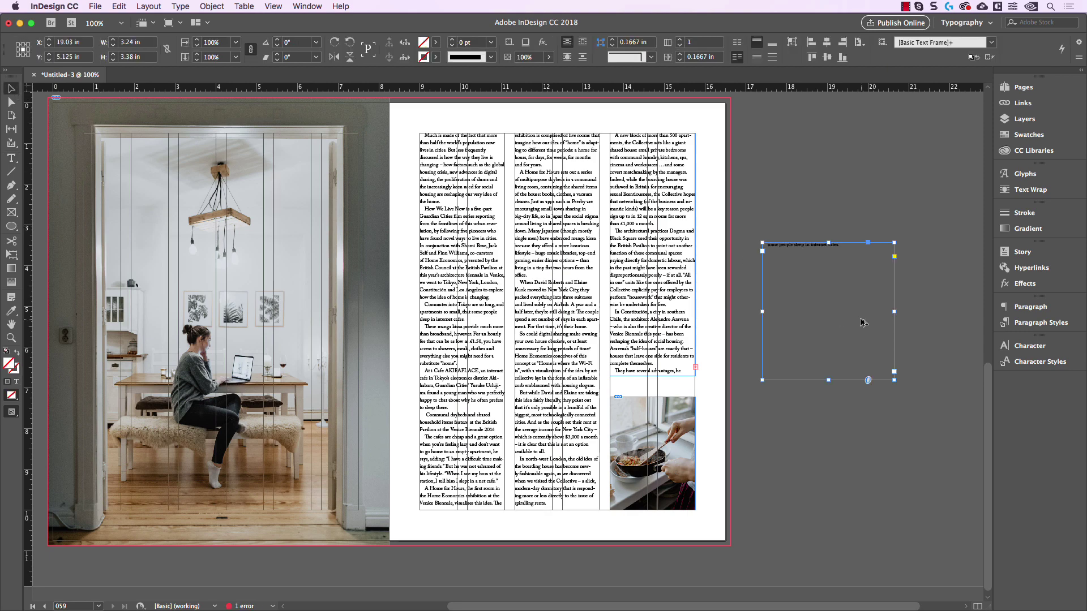
pyautogui.press('super+shift+z')
# Step: Format all the text in the pasted frame as DIN Next LT Pro Medium at 20 pt
pyautogui.press('super+equal')
pyautogui.click(1040, 322)
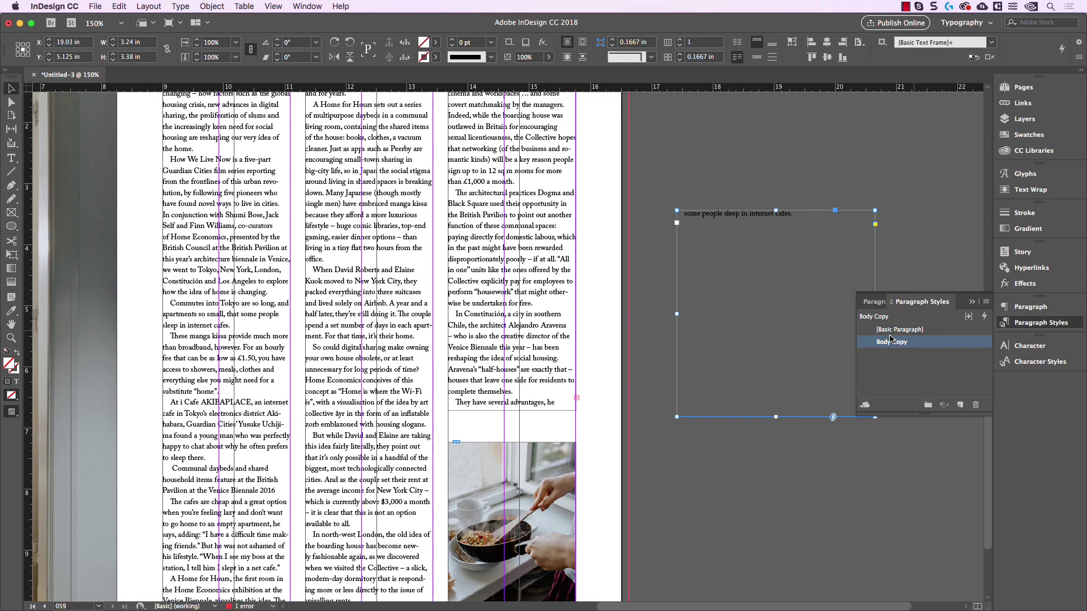
pyautogui.press('Return')
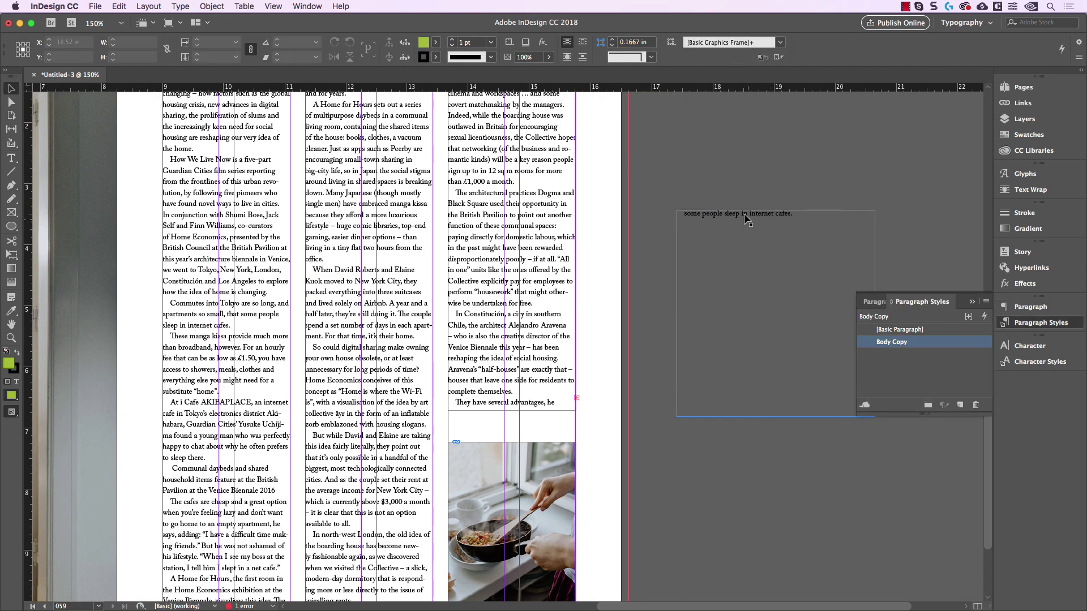
pyautogui.press('super+a')
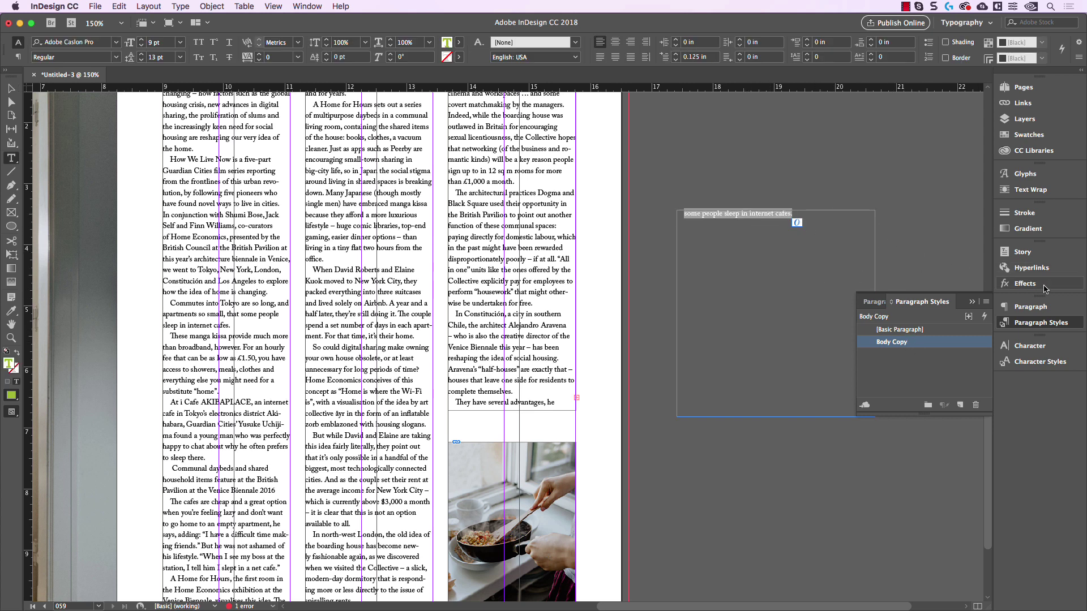
pyautogui.click(1029, 346)
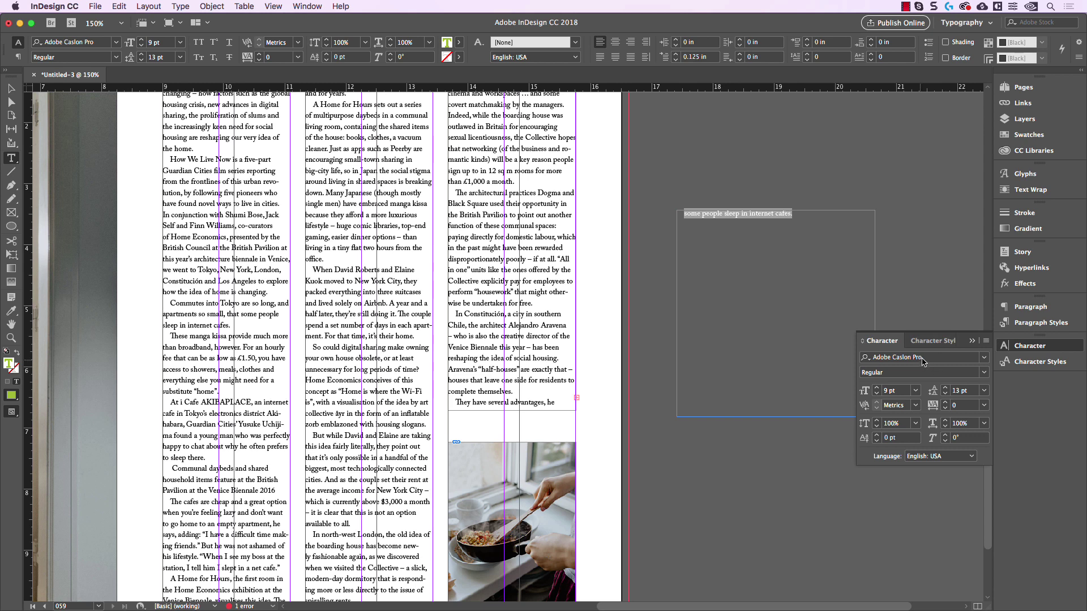
pyautogui.click(906, 391)
pyautogui.write('20')
pyautogui.press('Return')
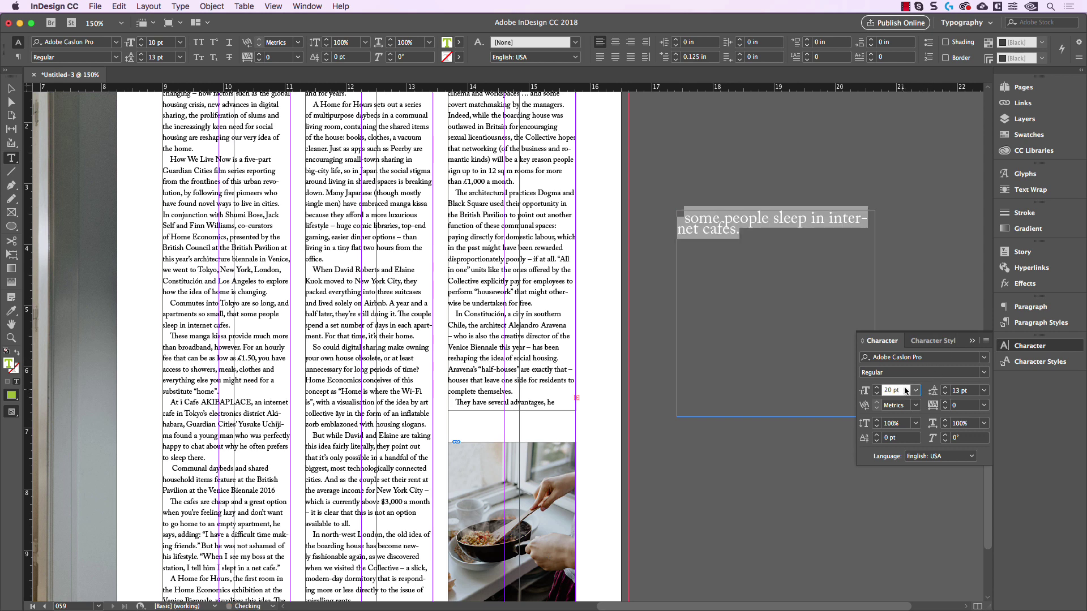
pyautogui.click(935, 357)
pyautogui.write('B')
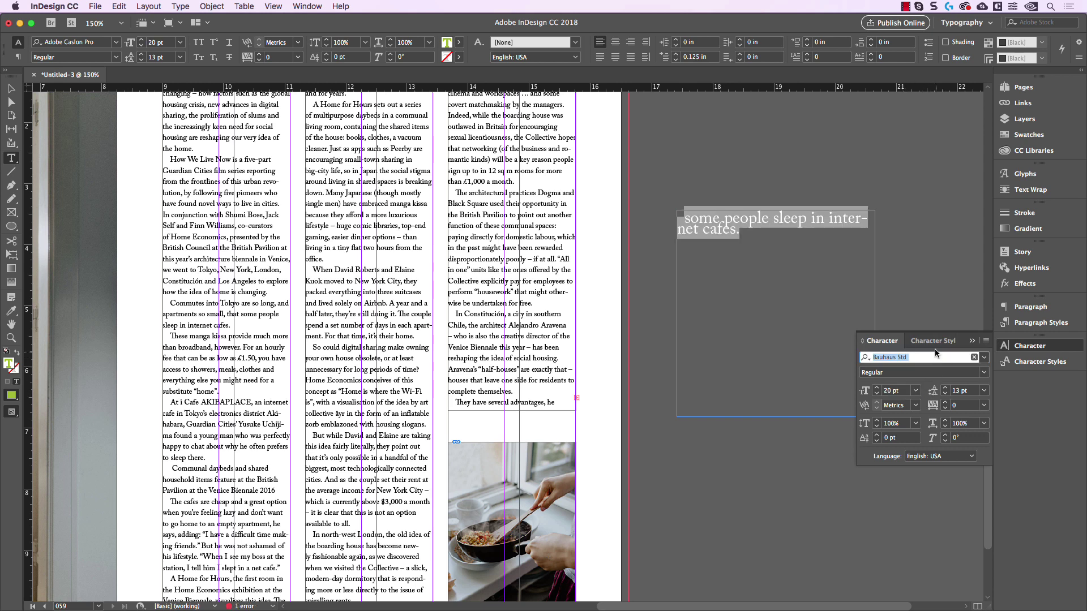
pyautogui.write('din nex')
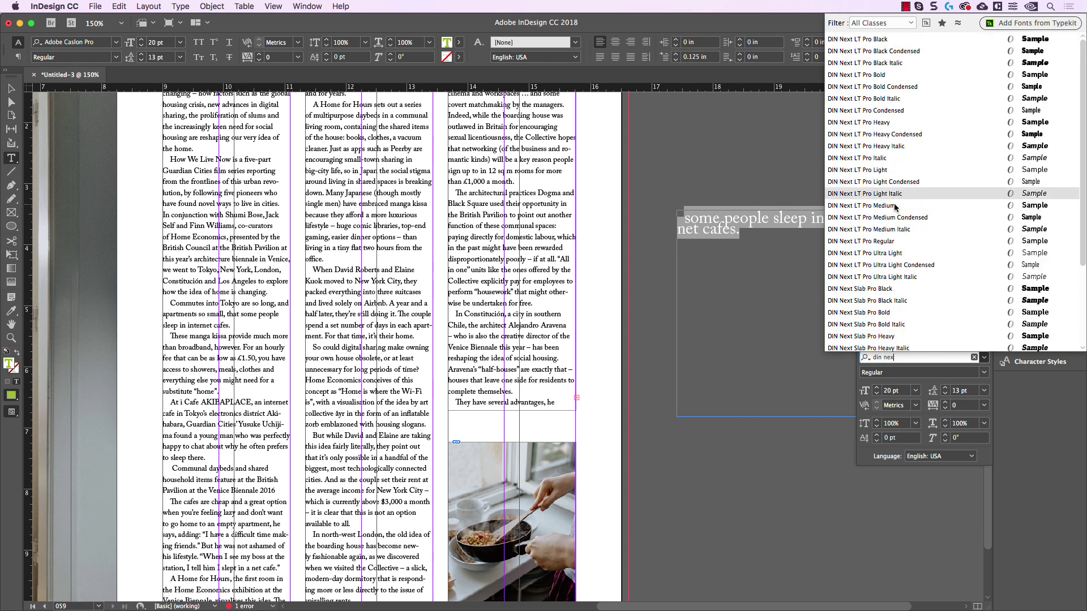
pyautogui.click(886, 206)
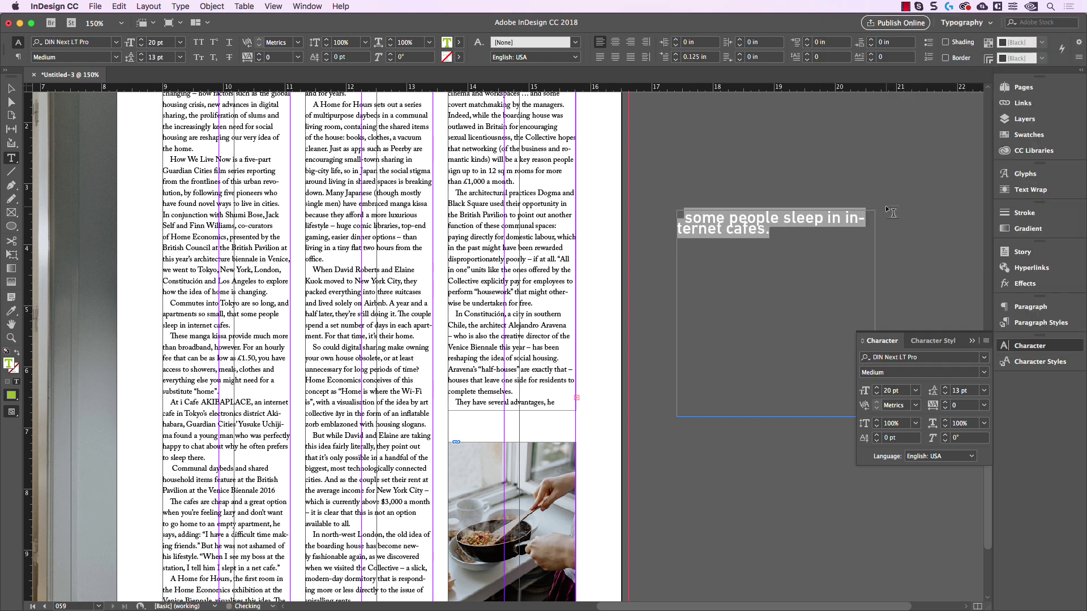
# Step: Set the pull quote's leading to 20 pt and its font size to 22 pt
pyautogui.click(964, 391)
pyautogui.write('30')
pyautogui.press('Return')
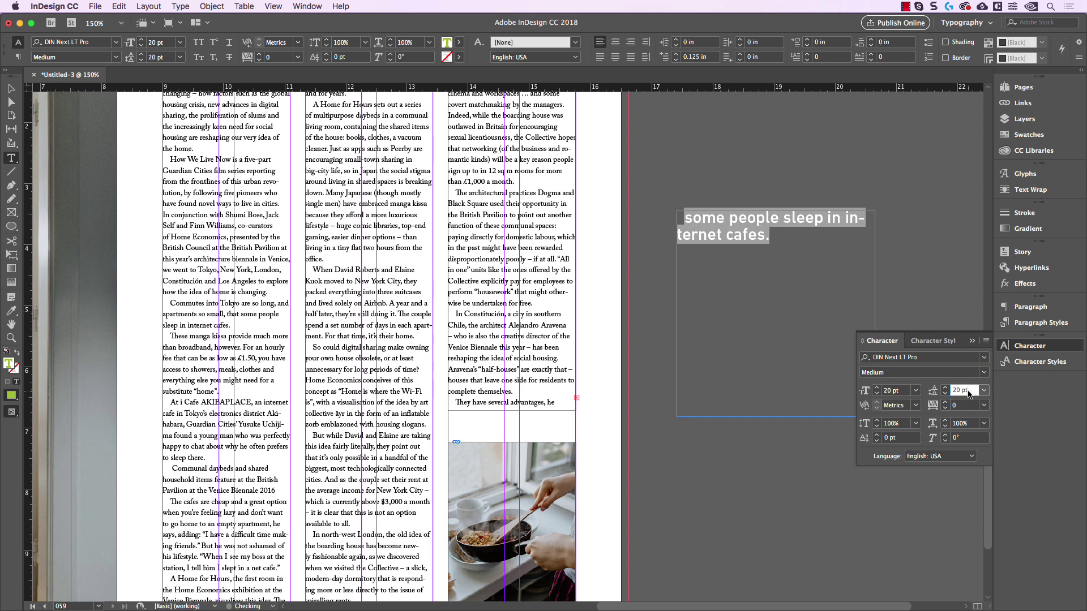
pyautogui.write('20')
pyautogui.press('Return')
pyautogui.click(903, 390)
pyautogui.write('22')
pyautogui.press('Return')
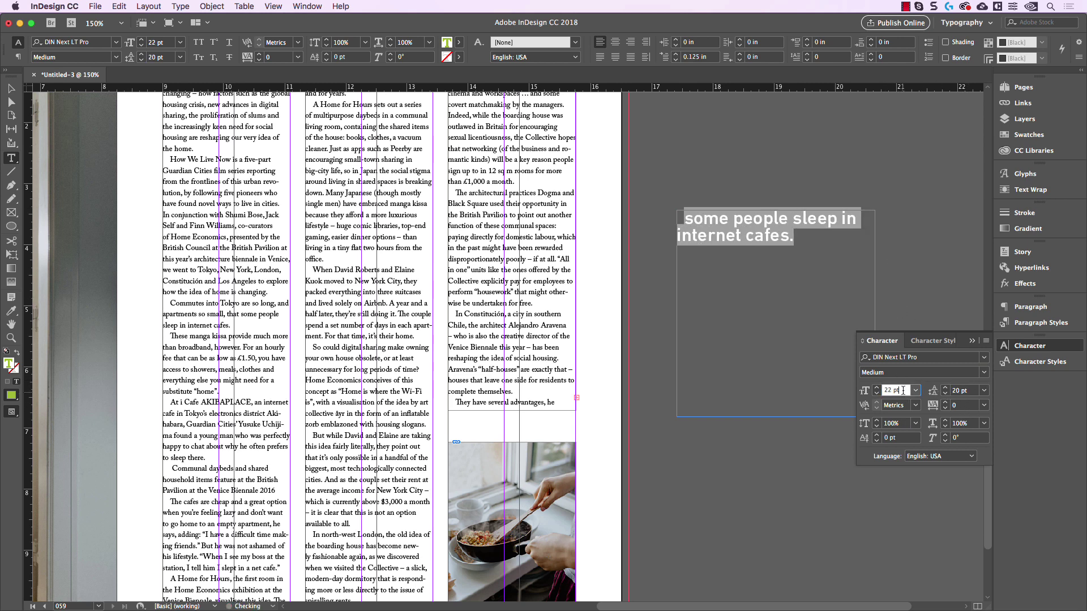
# Step: Set the pull quote's first-line indent to 0 in and deselect the text
pyautogui.click(1024, 307)
pyautogui.click(911, 353)
pyautogui.write('0')
pyautogui.press('Return')
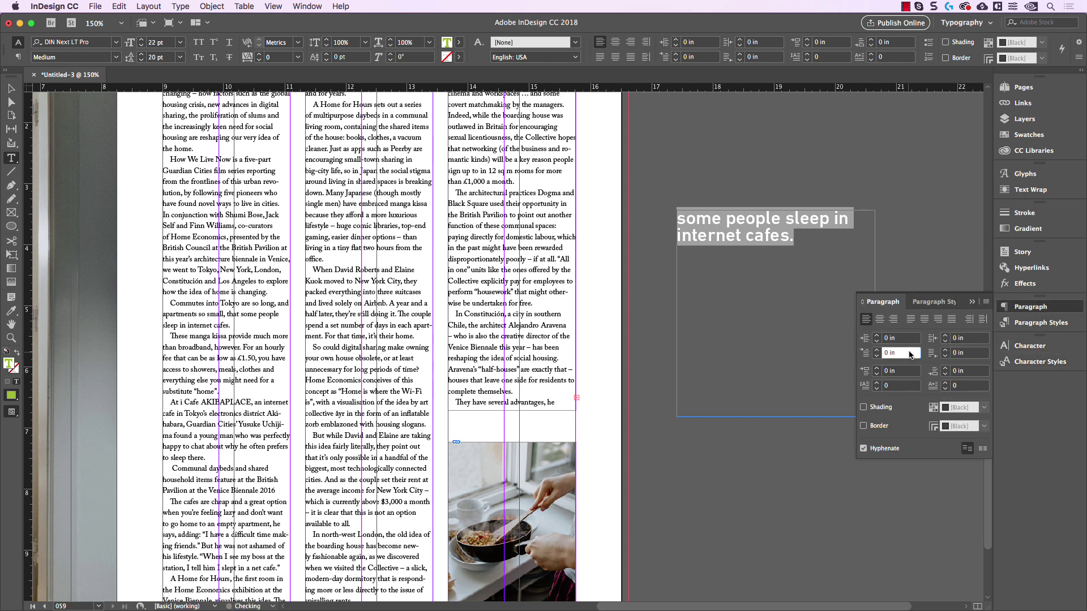
pyautogui.click(10, 89)
pyautogui.press('super+shift+a')
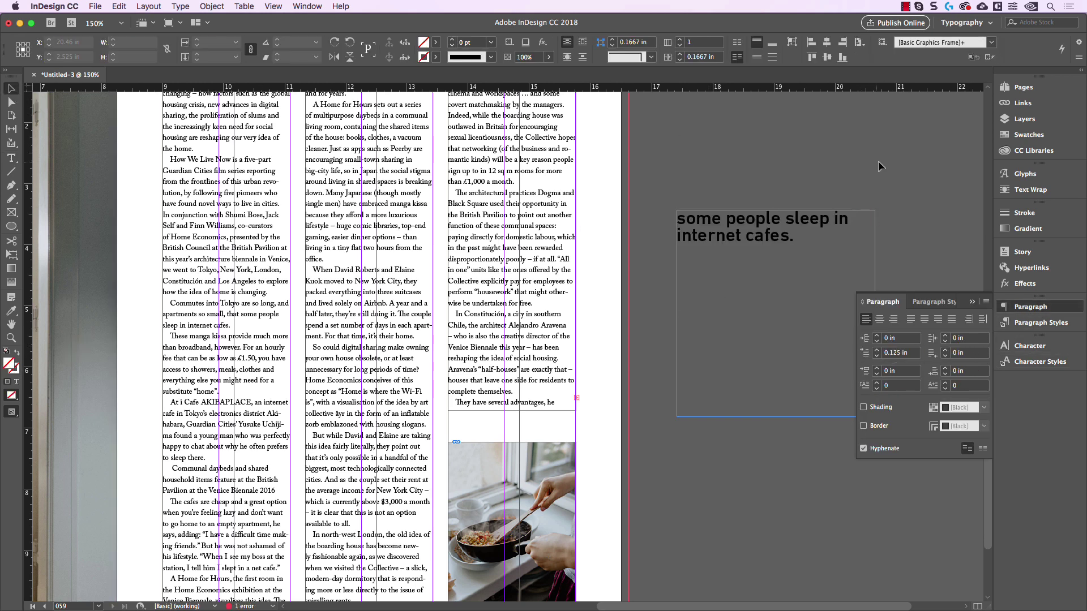
# Step: Move the pull quote onto the right-hand page and colour its text with the green swatch R=158 G=186 B=37
pyautogui.hscroll(2, 878, 166)
pyautogui.moveTo(761, 220); pyautogui.dragTo(537, 219)
pyautogui.click(435, 43)
pyautogui.click(346, 60)
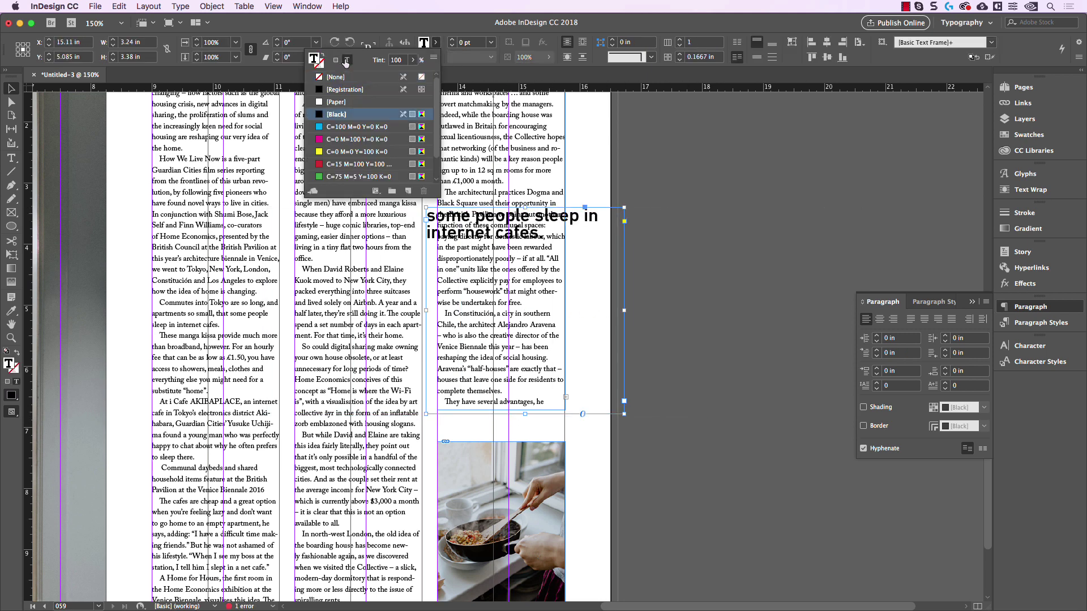
pyautogui.scroll(-2, 380, 150)
pyautogui.click(354, 177)
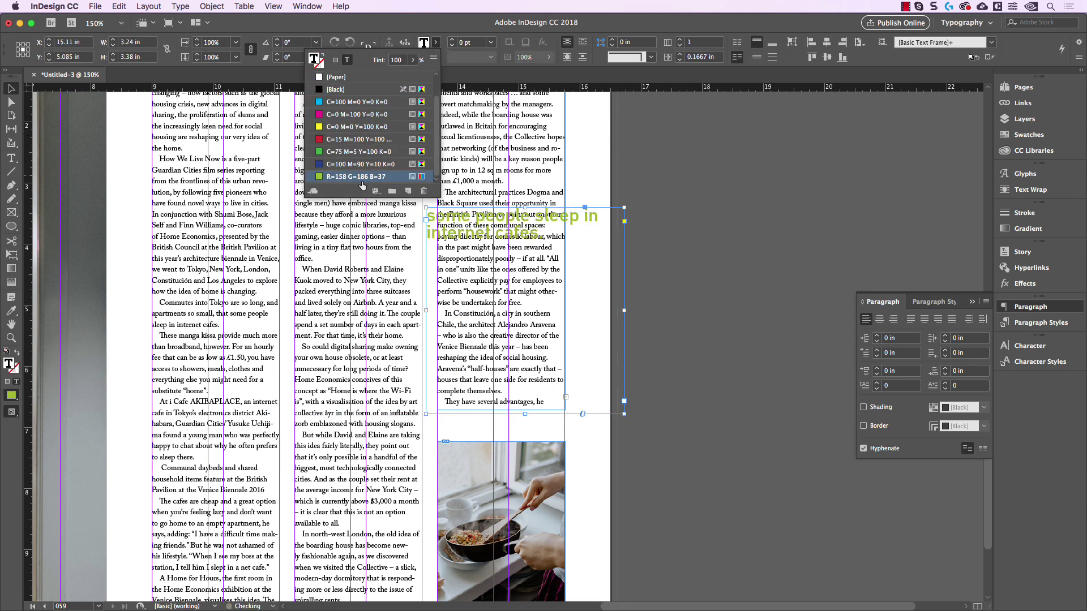
pyautogui.click(710, 199)
# Step: Position the pull quote across the second and third text columns and shrink its frame to about 2.86 × 0.69 in
pyautogui.moveTo(589, 221); pyautogui.dragTo(643, 227)
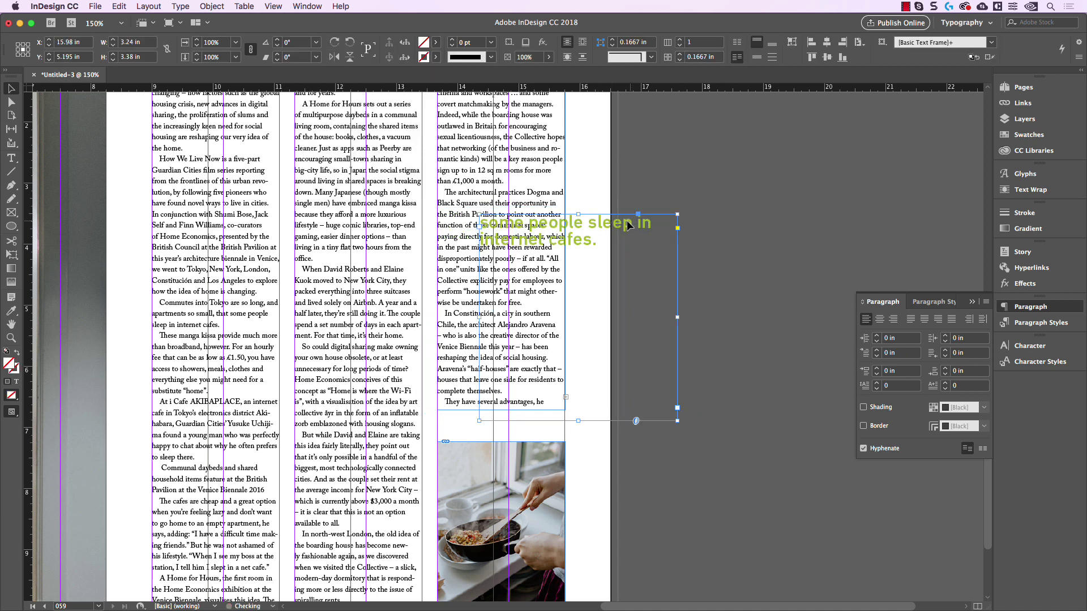
pyautogui.moveTo(573, 194); pyautogui.dragTo(622, 208)
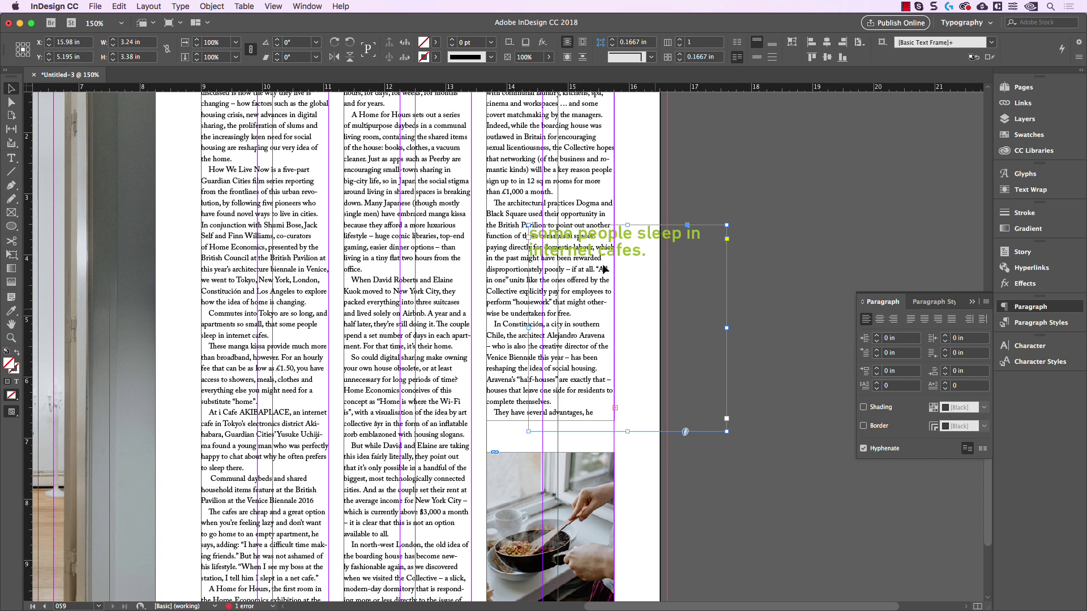
pyautogui.scroll(3, 786, 222)
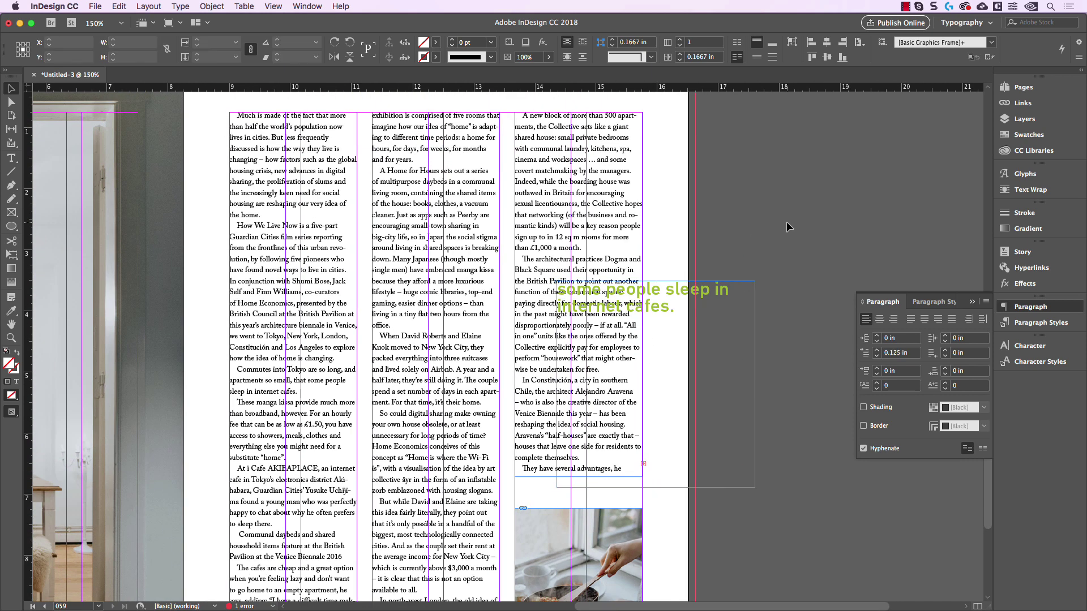
pyautogui.press('w')
pyautogui.moveTo(703, 310); pyautogui.dragTo(572, 258)
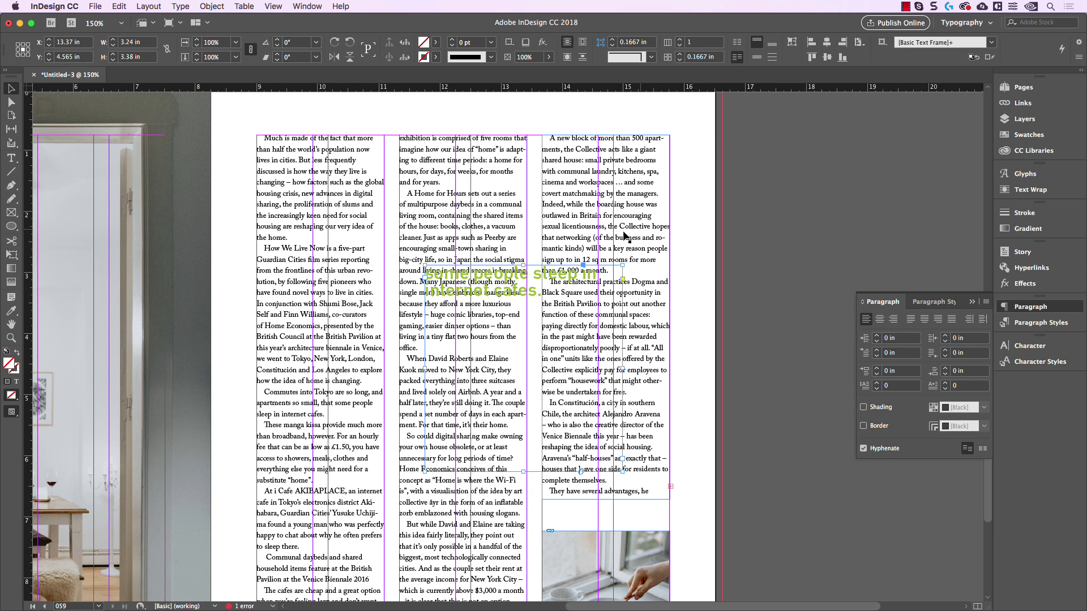
pyautogui.moveTo(575, 280); pyautogui.dragTo(596, 278)
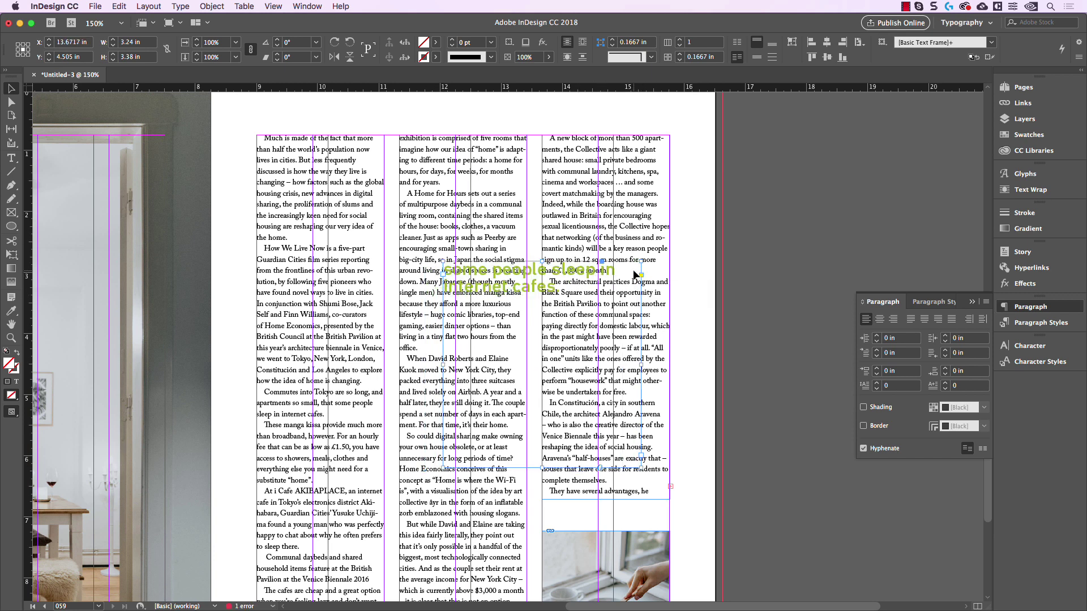
pyautogui.moveTo(641, 468); pyautogui.dragTo(617, 302)
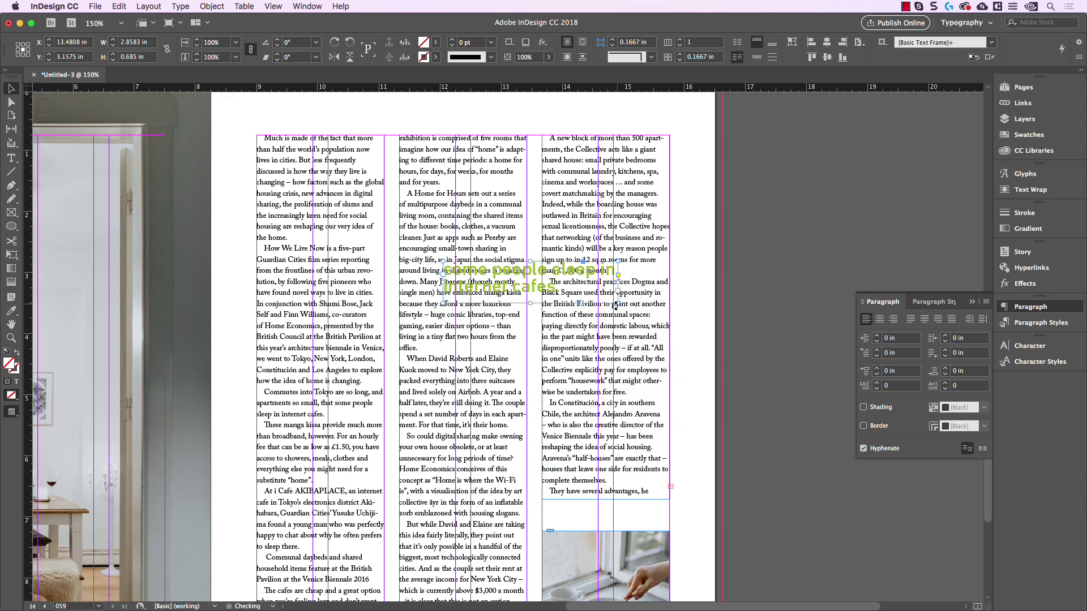
# Step: Open the Text Wrap options for the pull quote frame, then deselect the frame
pyautogui.click(1040, 191)
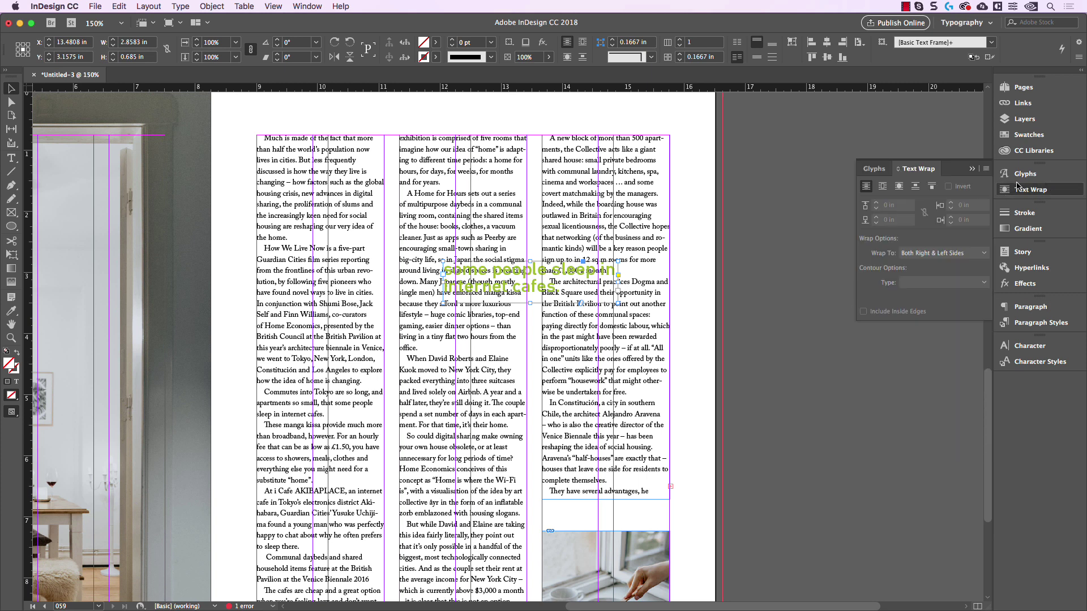
pyautogui.click(323, 7)
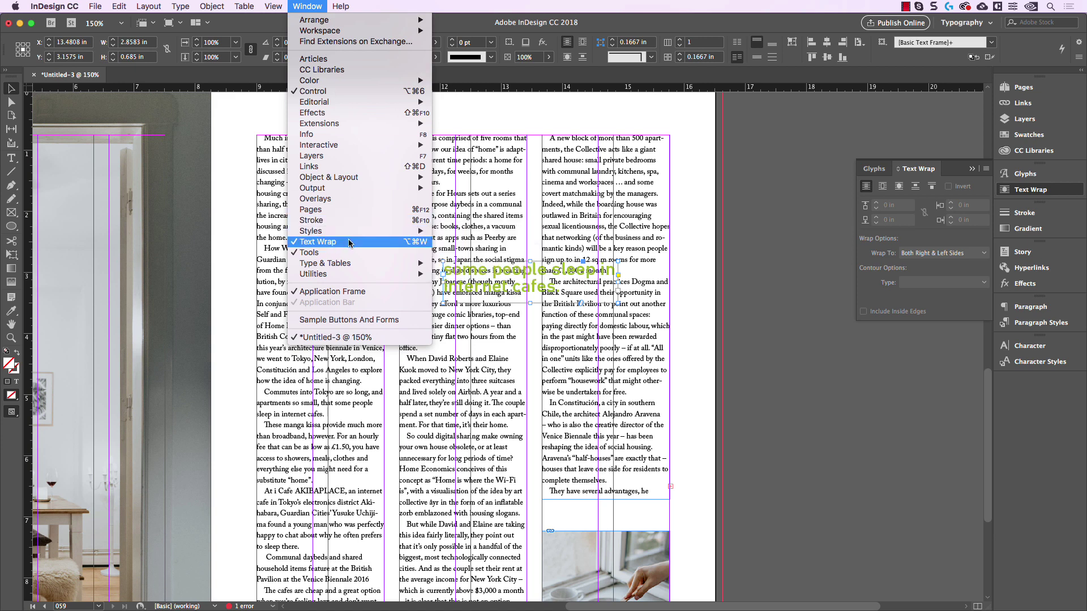
pyautogui.click(927, 172)
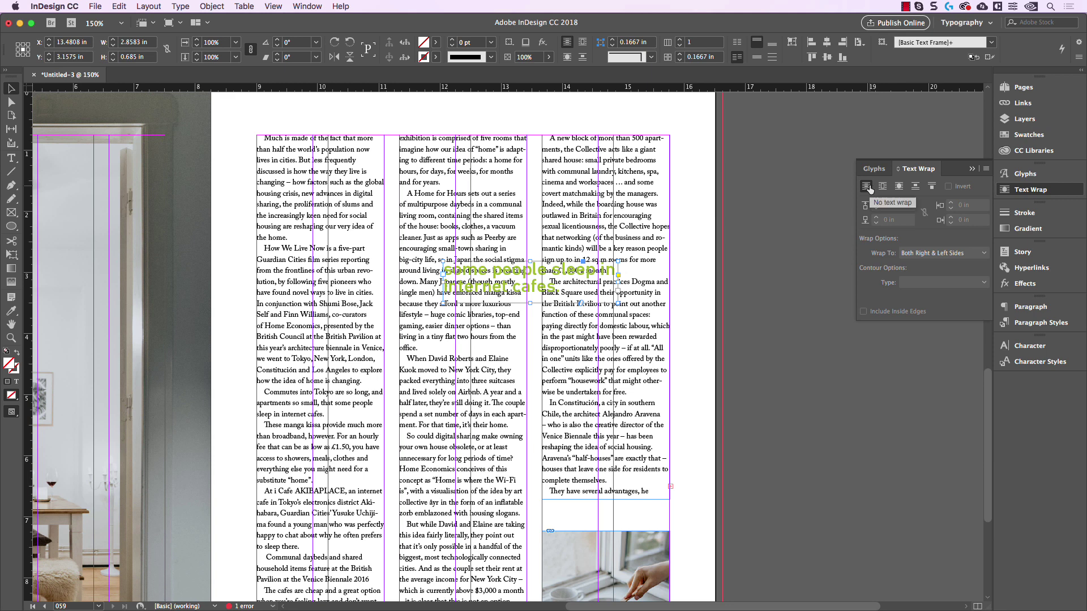
pyautogui.click(773, 233)
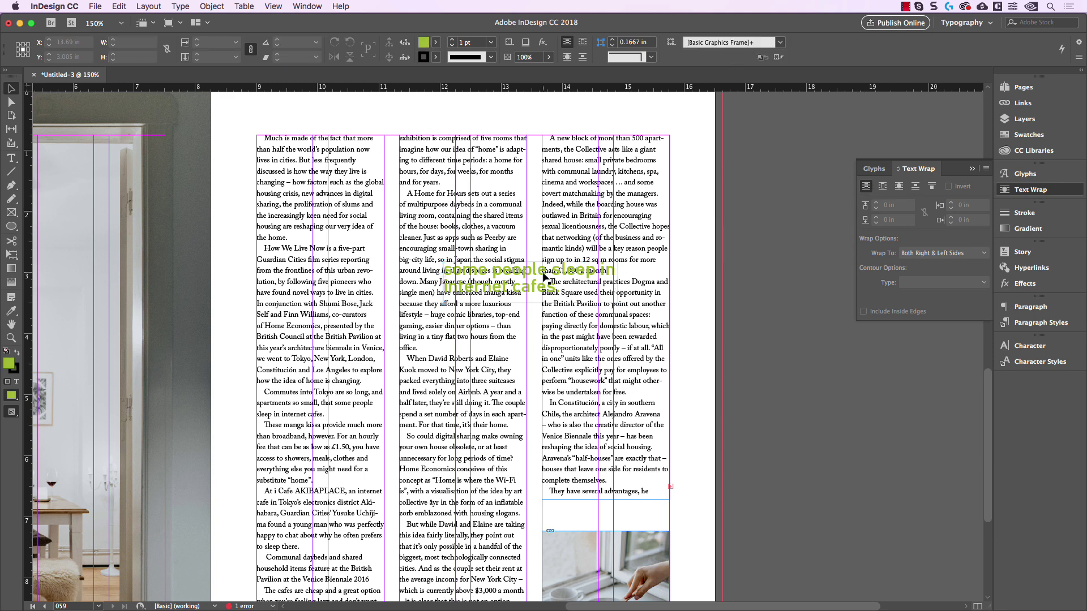
# Step: Nudge the pull quote, wrap the body text around its bounding box, and preview the page without guides
pyautogui.moveTo(544, 275); pyautogui.dragTo(508, 268)
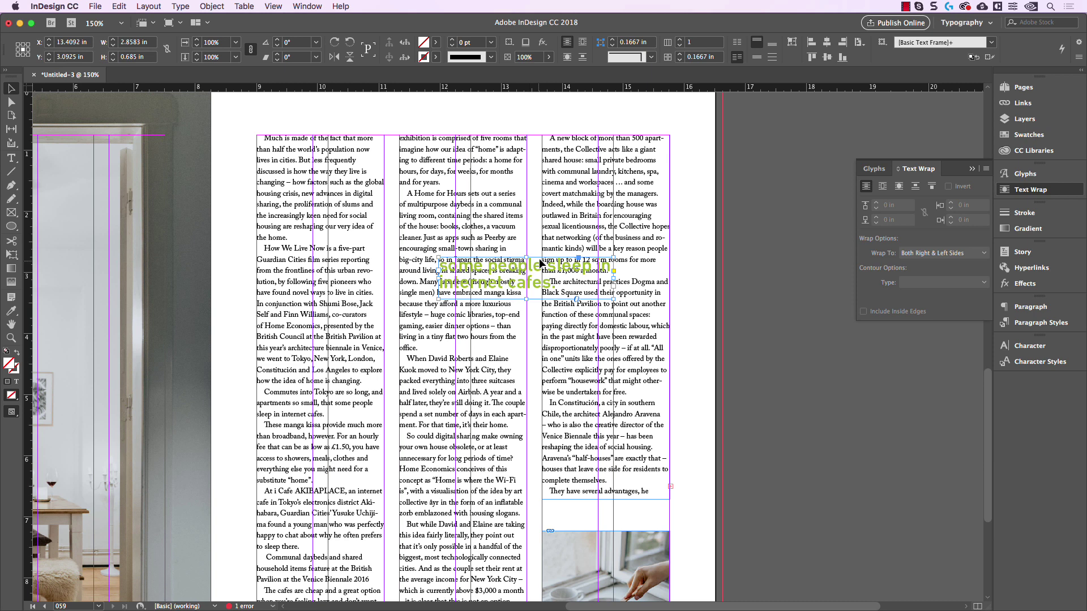
pyautogui.click(883, 189)
pyautogui.click(748, 229)
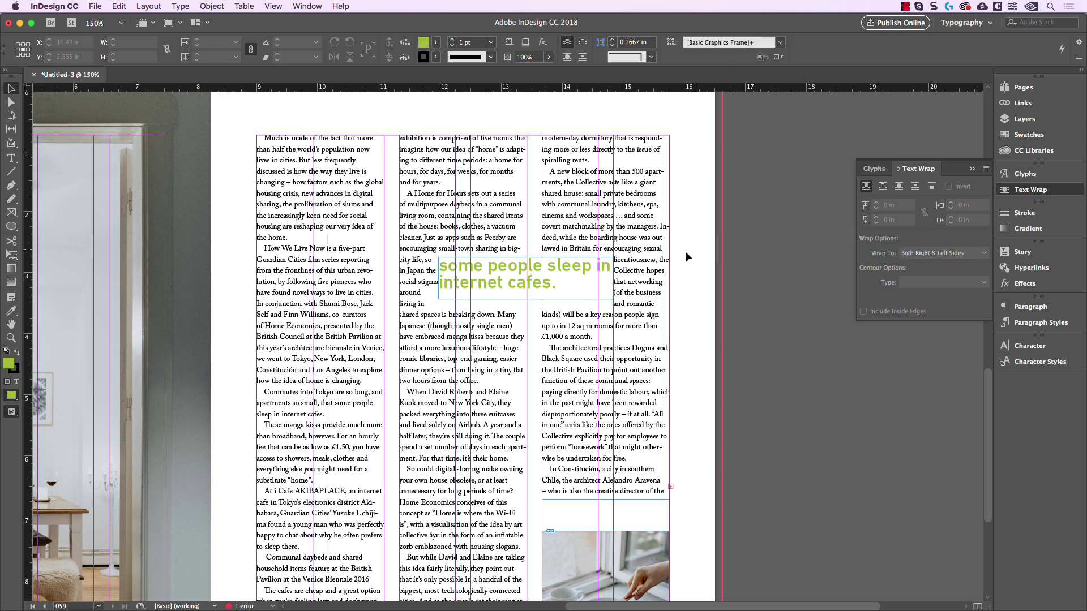
pyautogui.press('w')
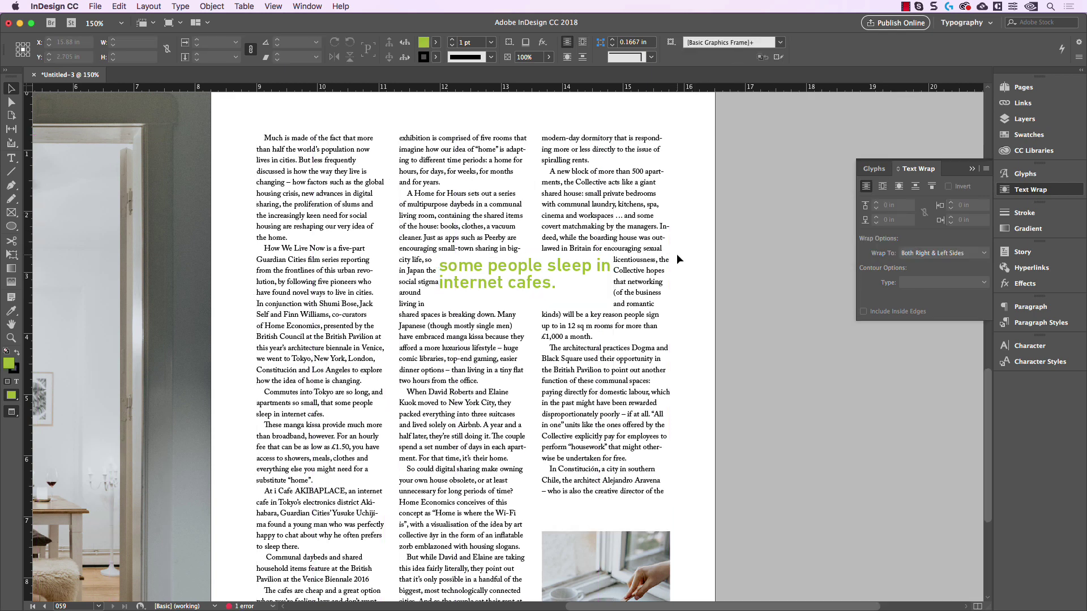
# Step: Try the pull quote across the first and second columns and select the body text wrapping beside it
pyautogui.click(554, 276)
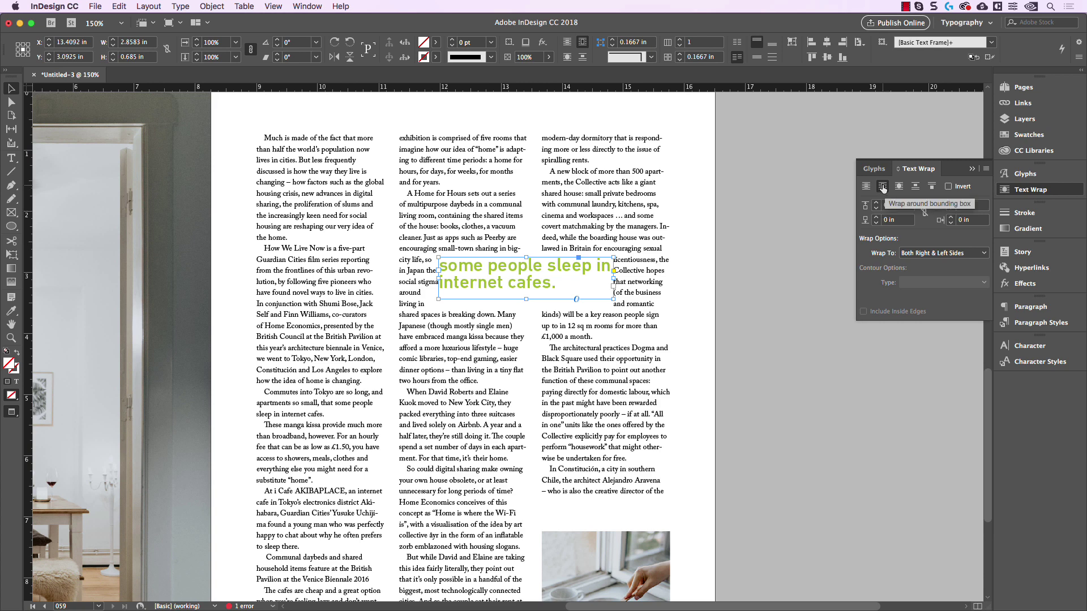
pyautogui.moveTo(545, 268); pyautogui.dragTo(485, 336)
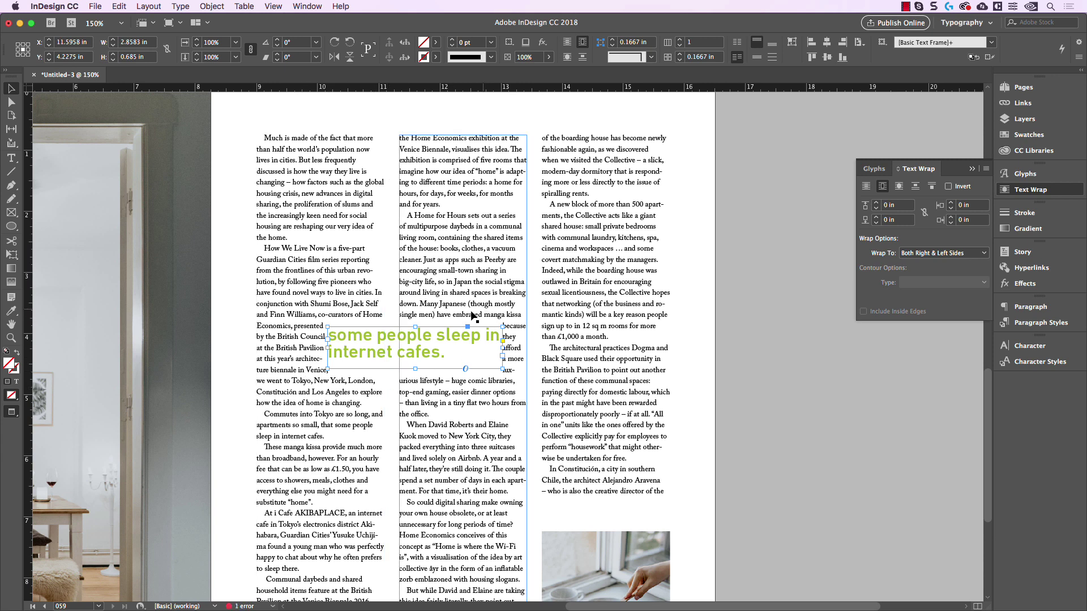
pyautogui.doubleClick(443, 310)
pyautogui.moveTo(412, 303); pyautogui.dragTo(500, 402)
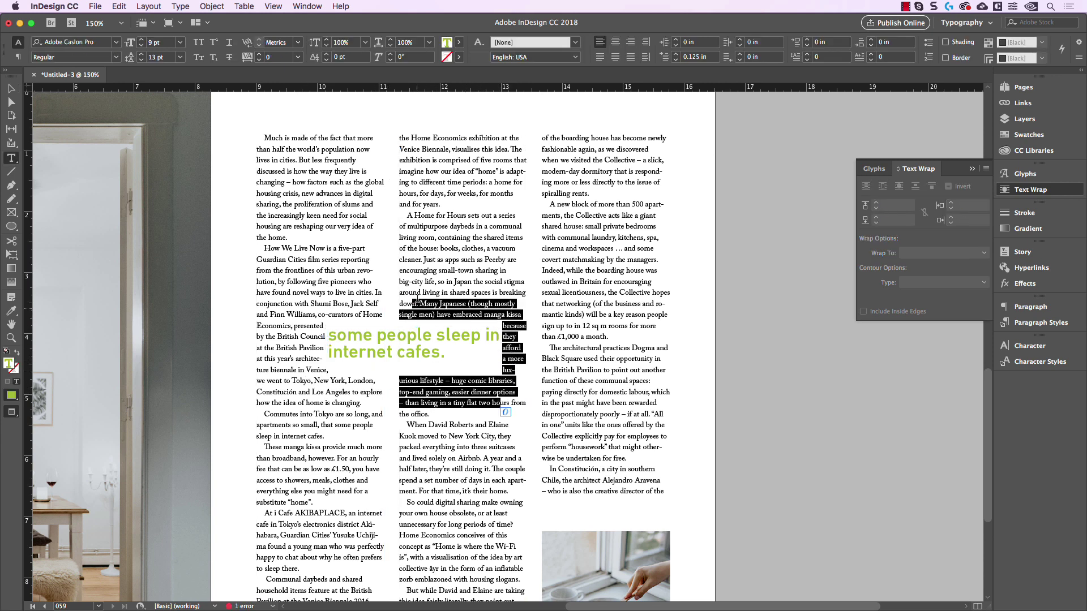
pyautogui.click(417, 298)
pyautogui.click(11, 89)
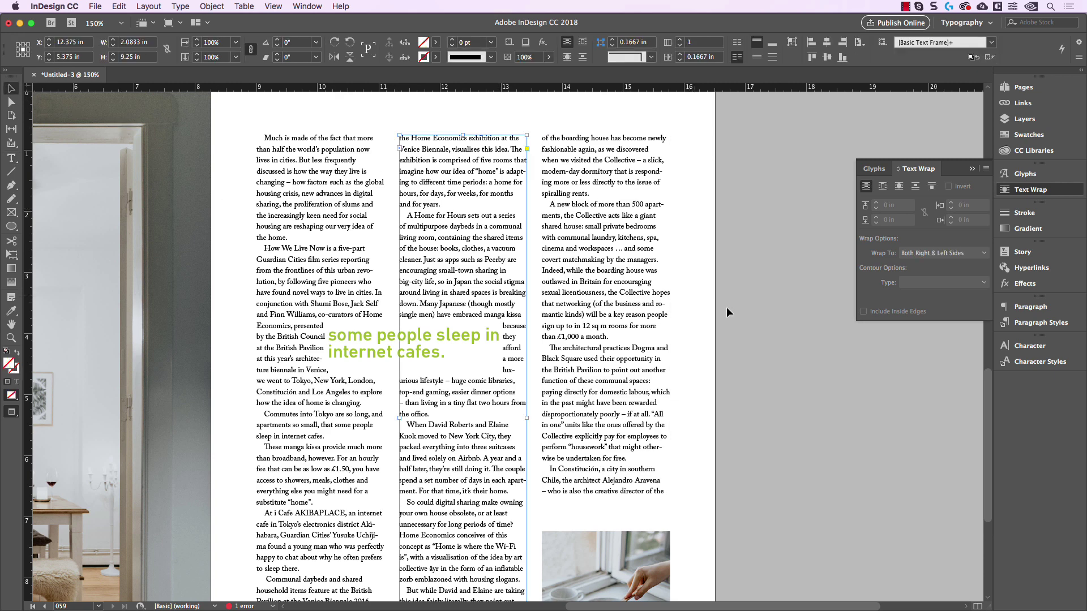
# Step: Return the pull quote to the second and third columns and reshape its frame to about 1.38 × 1.76 in
pyautogui.moveTo(425, 335); pyautogui.dragTo(564, 269)
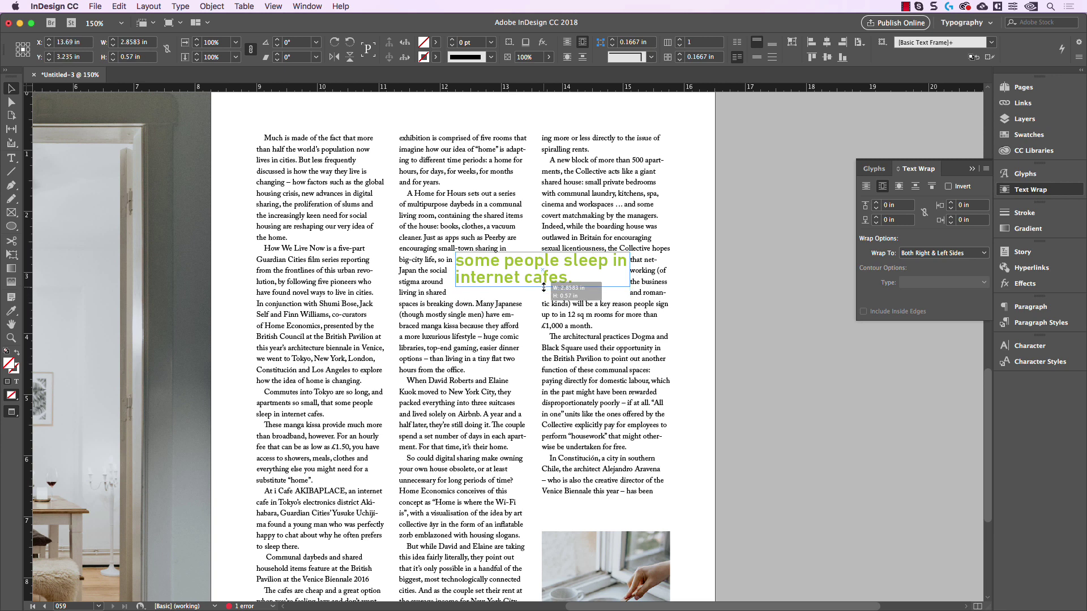
pyautogui.click(783, 293)
pyautogui.scroll(1, 673, 285)
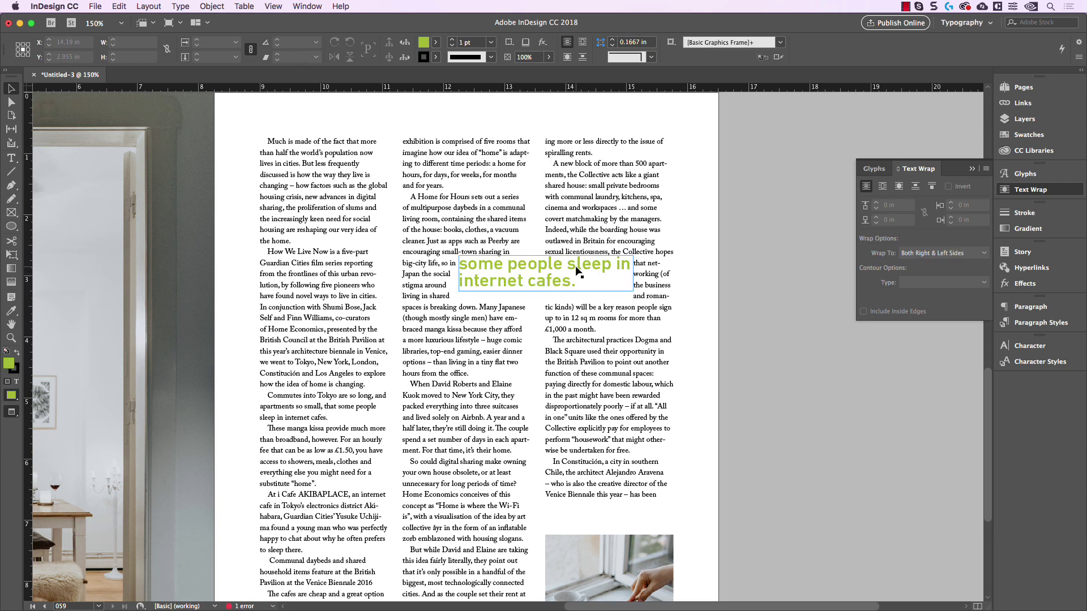
pyautogui.moveTo(540, 272); pyautogui.dragTo(546, 332)
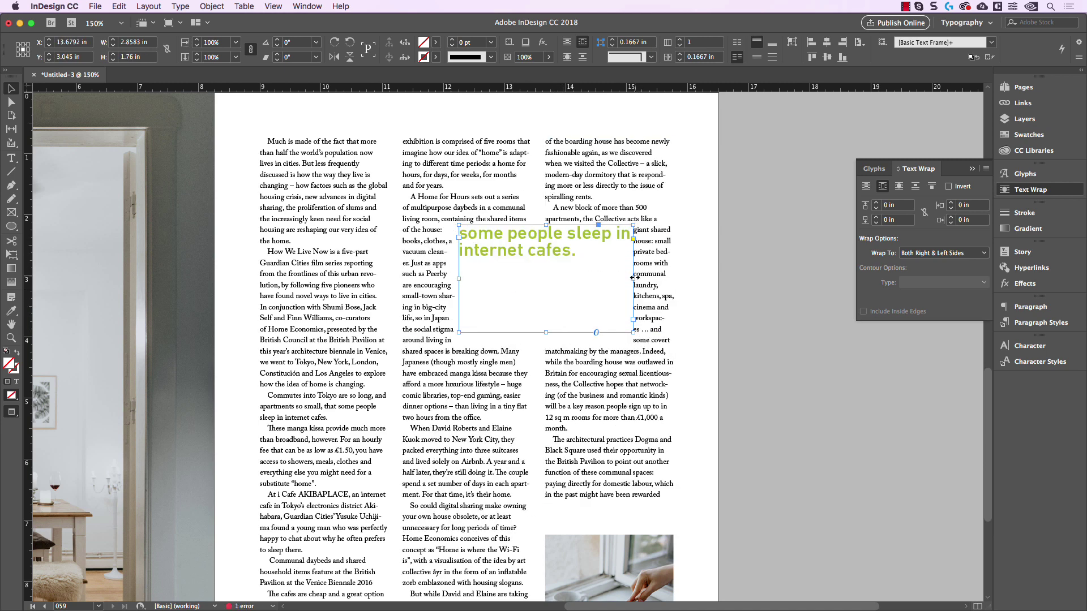
pyautogui.moveTo(633, 279); pyautogui.dragTo(542, 280)
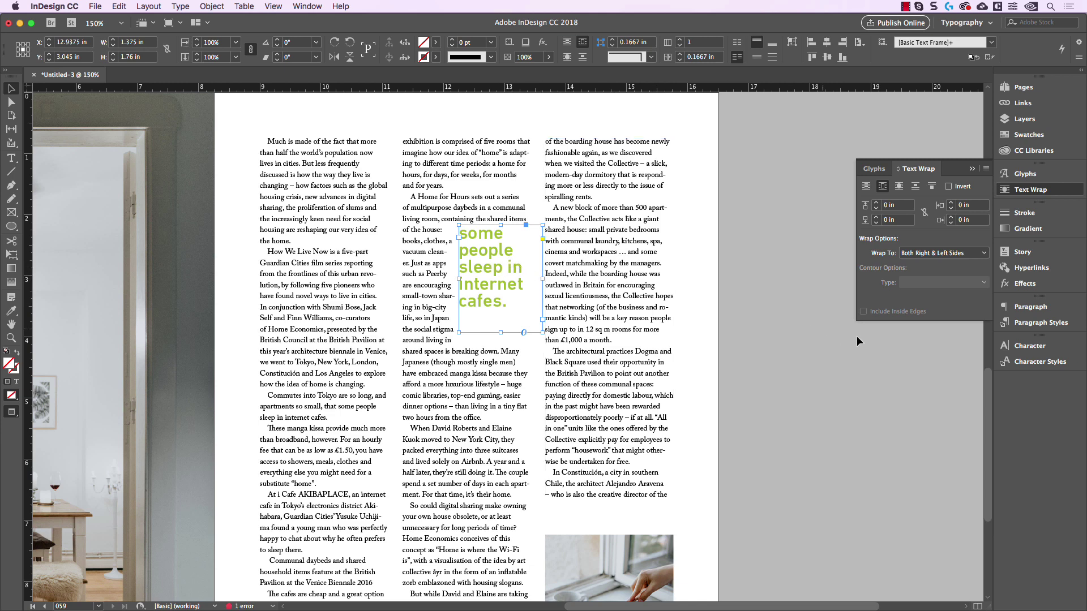
# Step: Turn off hyphenation for the pull quote's paragraph
pyautogui.click(1039, 315)
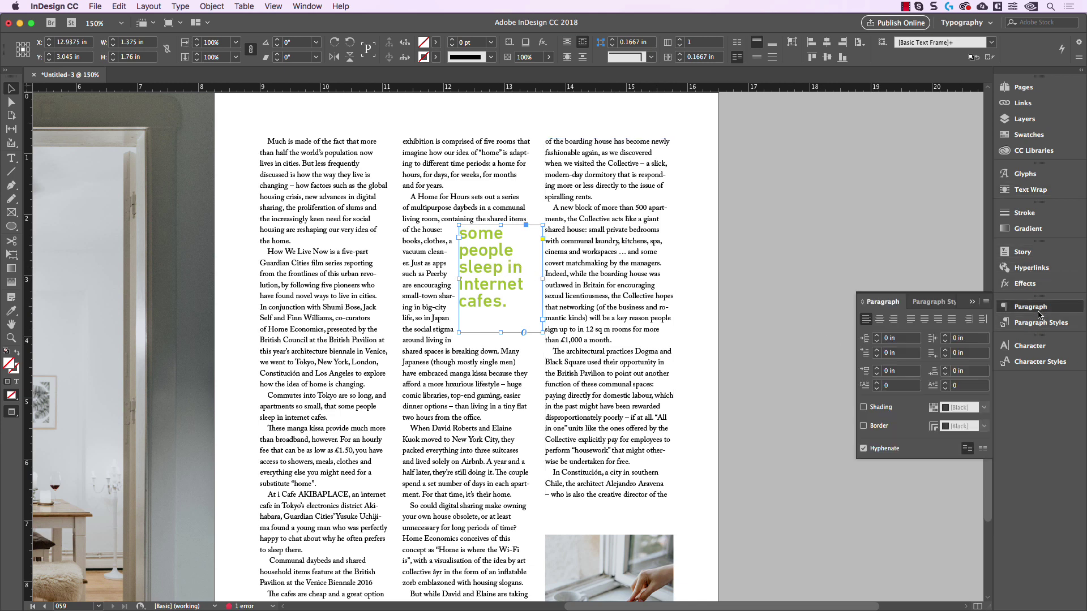
pyautogui.click(863, 448)
pyautogui.doubleClick(528, 302)
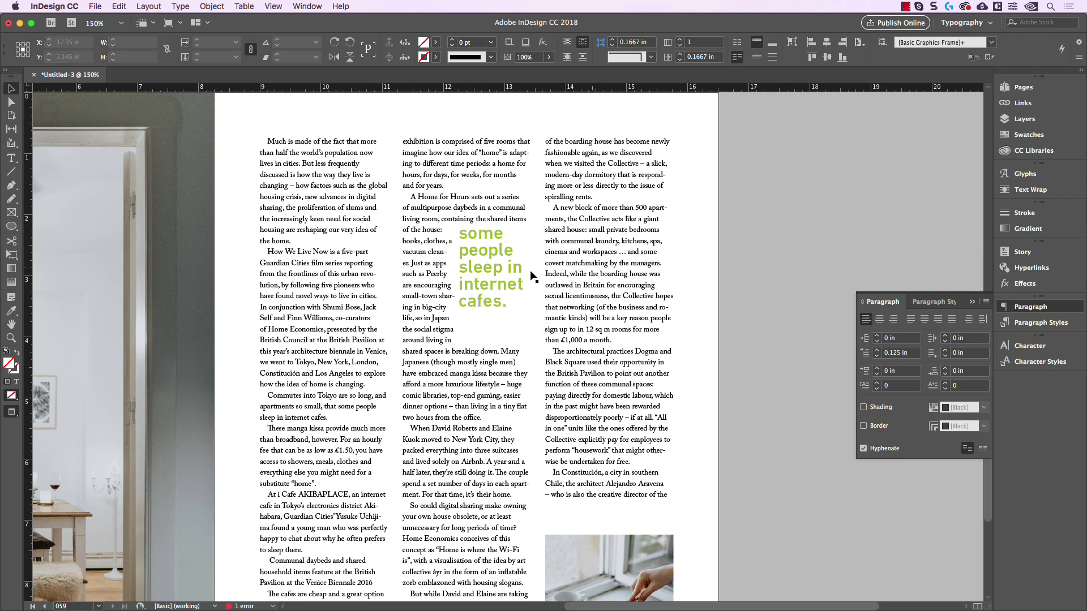
pyautogui.press('Escape')
# Step: Scale up the pull quote's text to 27.17 pt and fit its frame to about 1.35 × 1.89 in
pyautogui.moveTo(498, 333); pyautogui.dragTo(498, 359)
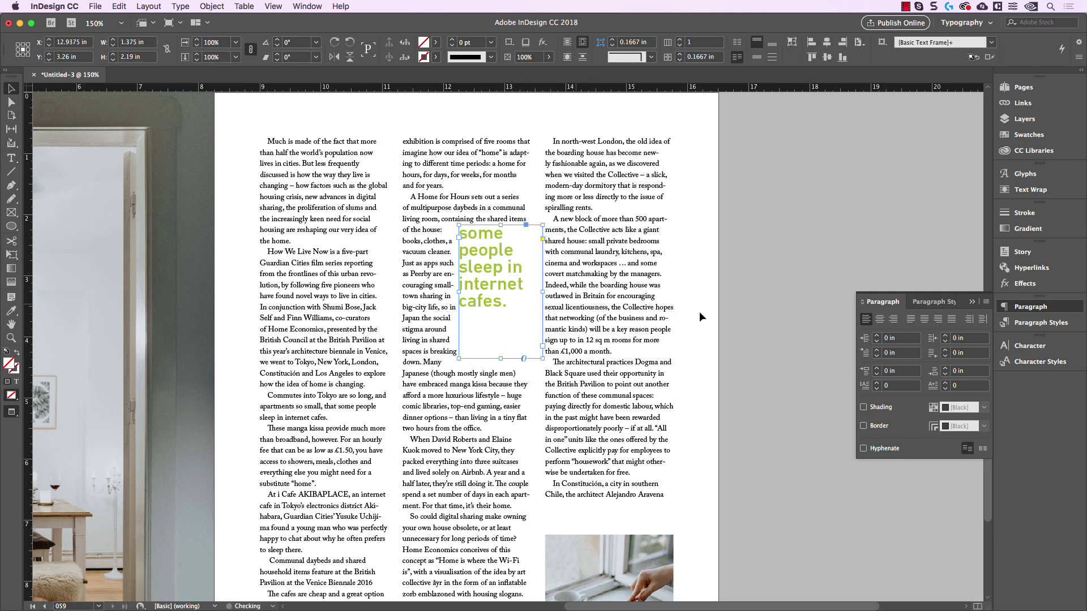
pyautogui.moveTo(542, 358); pyautogui.dragTo(562, 389)
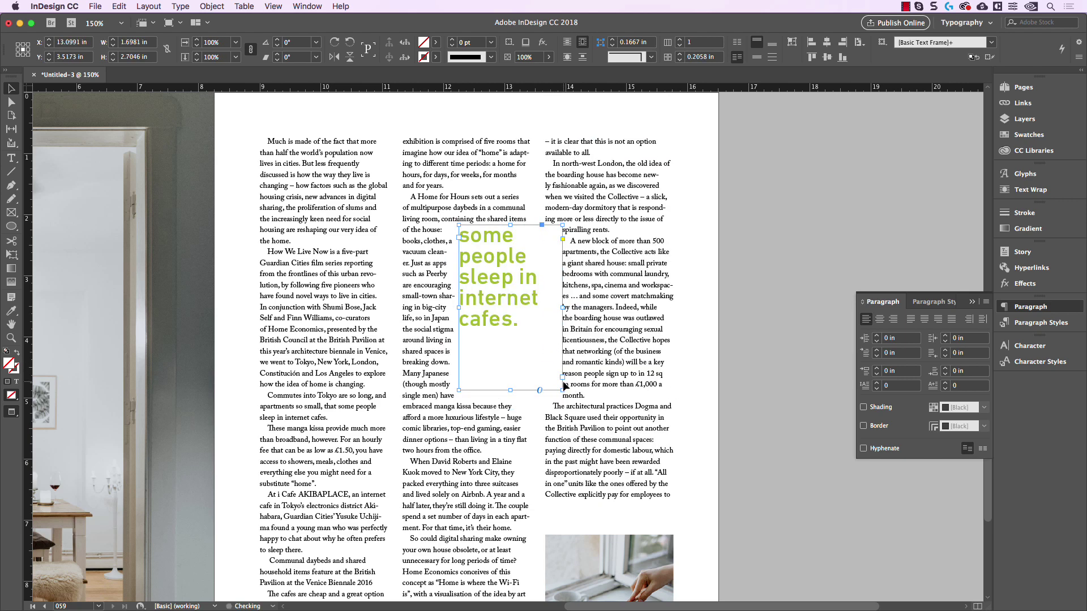
pyautogui.moveTo(547, 349); pyautogui.dragTo(541, 340)
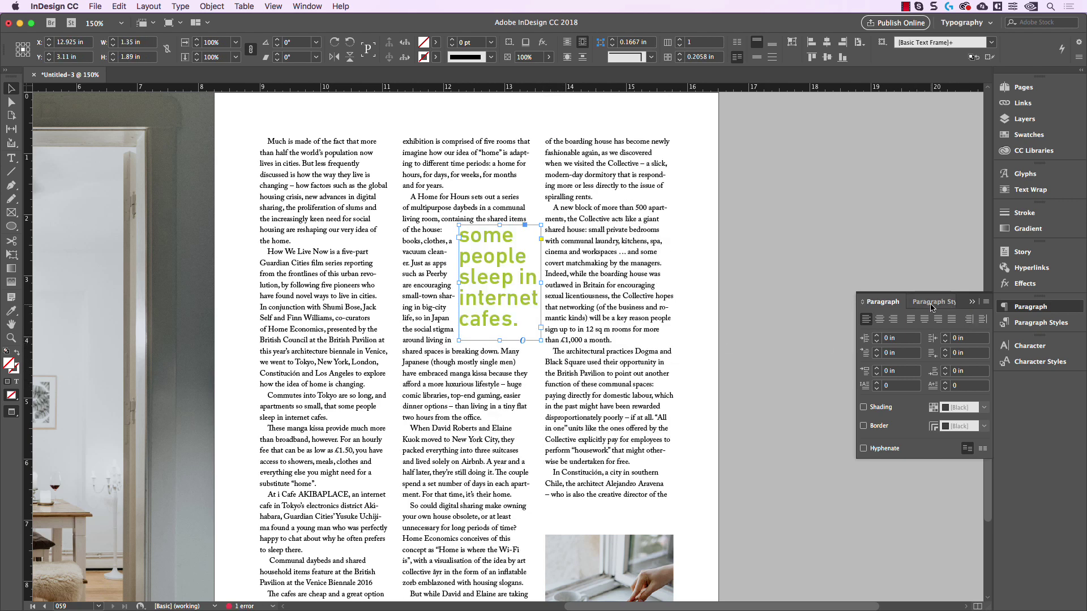
# Step: Set the pull quote's leading to 27 pt and move it down over the gutter between the second and third columns
pyautogui.click(1029, 345)
pyautogui.click(965, 390)
pyautogui.write('27.17')
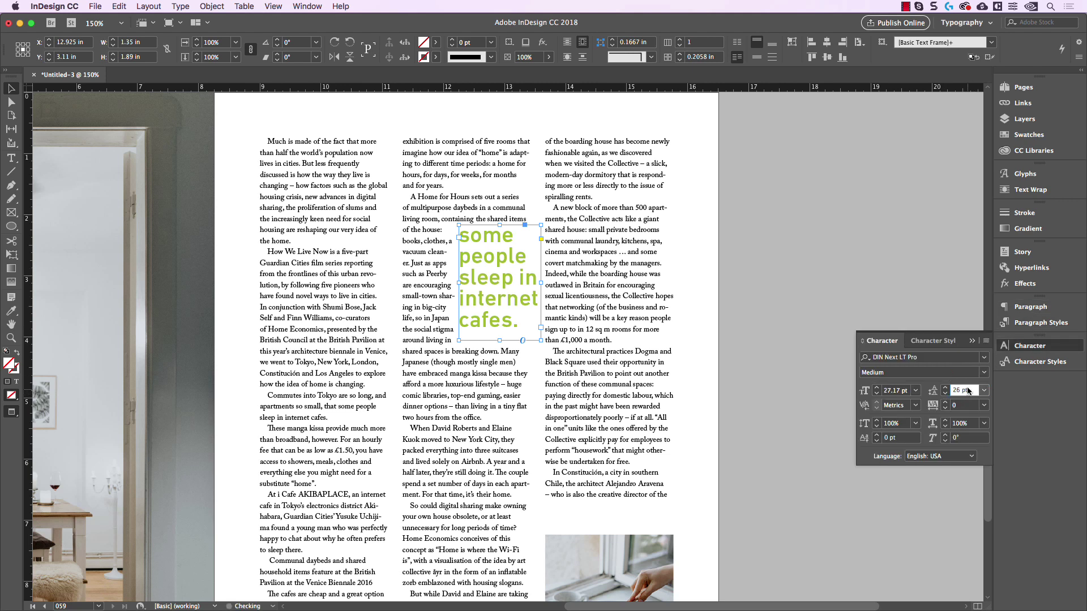
pyautogui.press('Return')
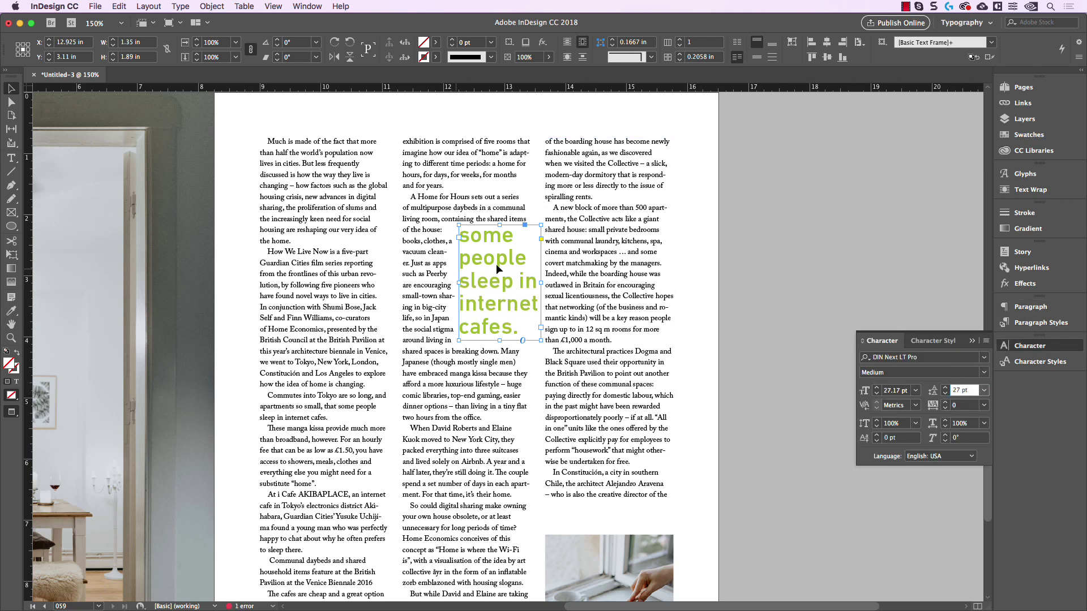
pyautogui.moveTo(489, 281); pyautogui.dragTo(521, 310)
pyautogui.click(807, 249)
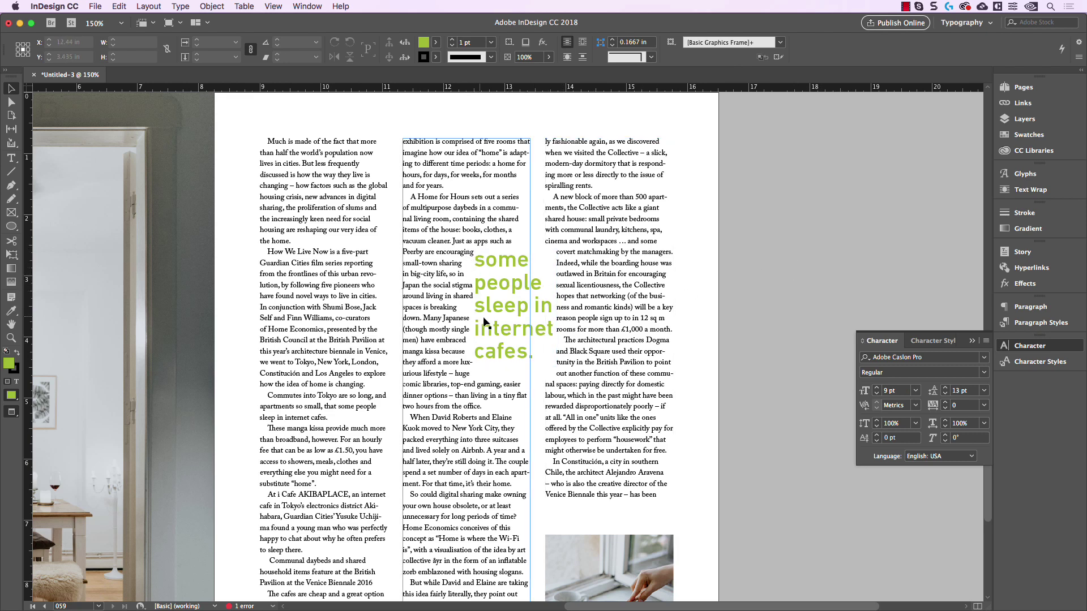
# Step: Link the pull quote's text wrap offsets and set them to 0.25 in on all four sides
pyautogui.click(505, 295)
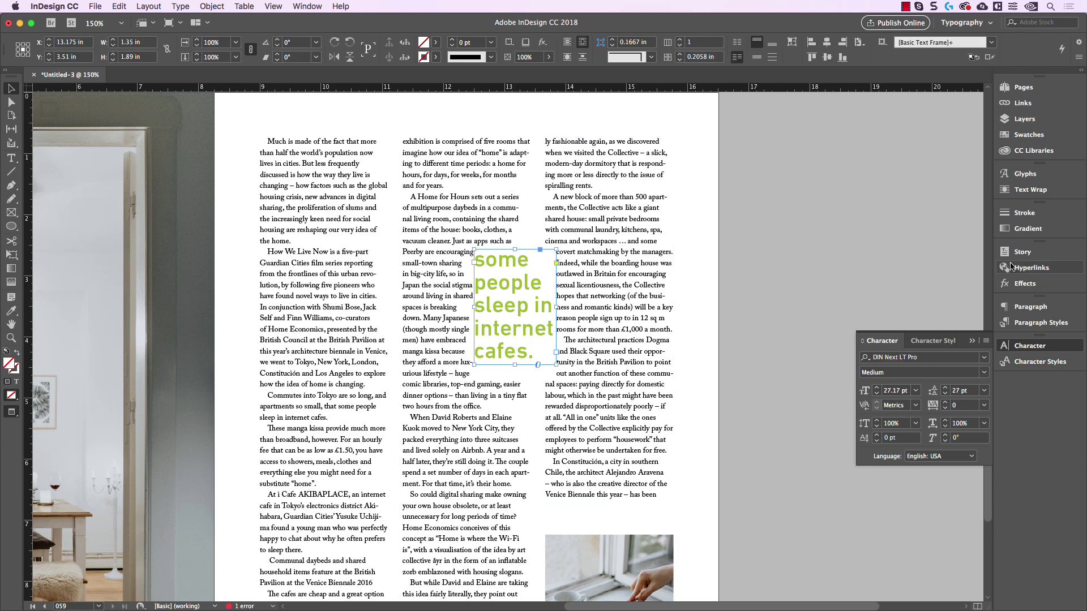
pyautogui.click(1032, 193)
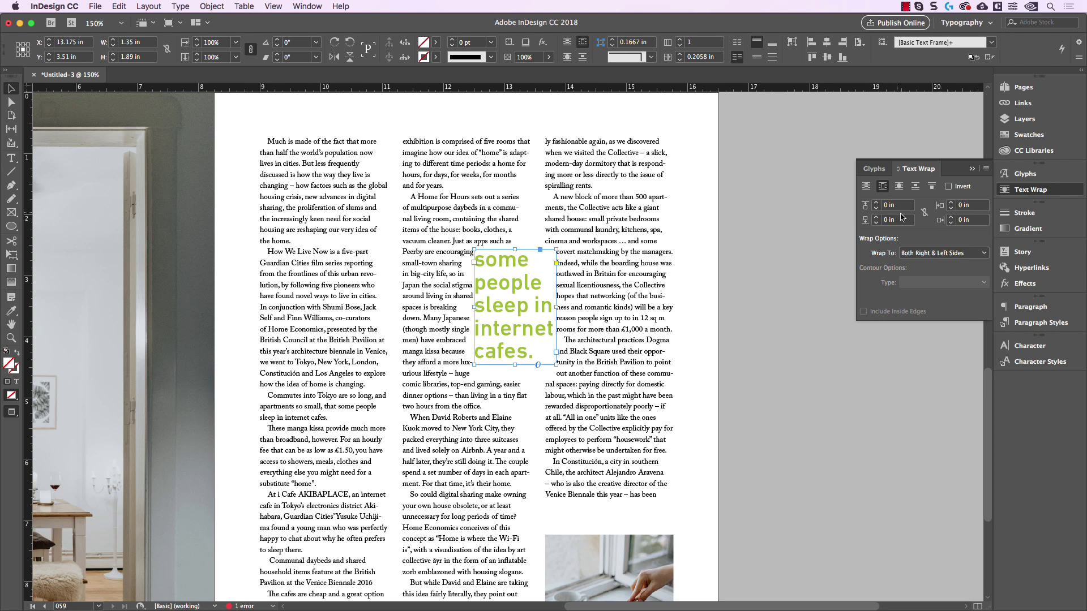
pyautogui.click(876, 206)
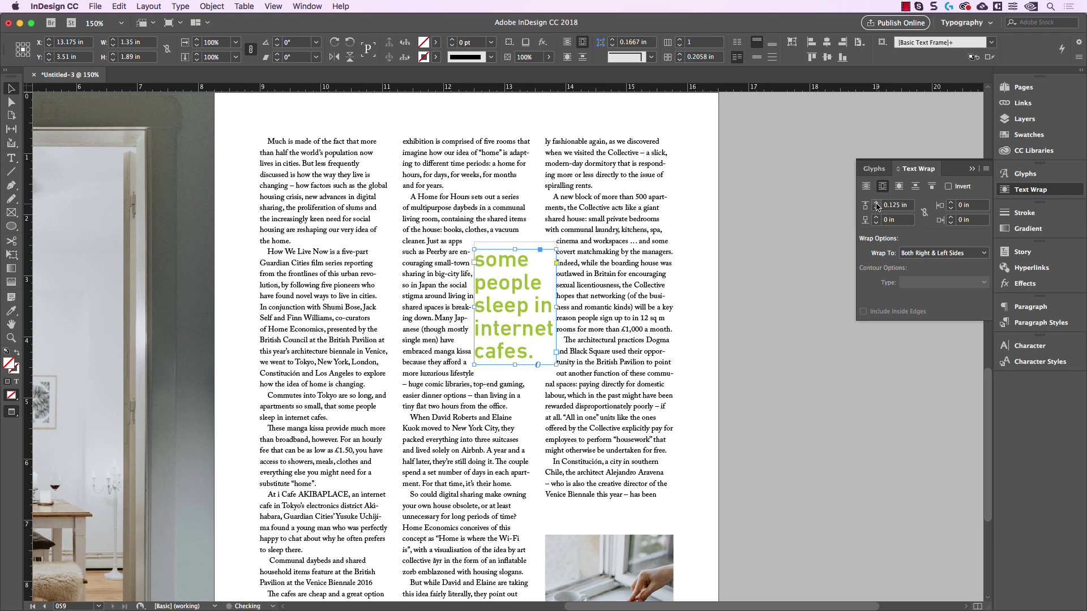
pyautogui.click(925, 213)
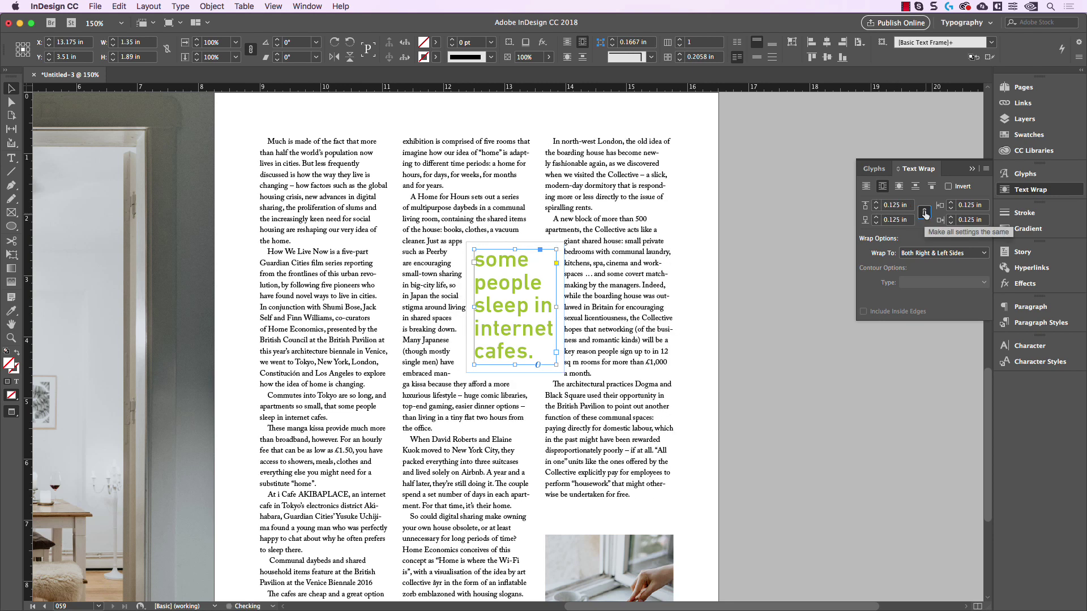
pyautogui.click(875, 204)
pyautogui.click(875, 203)
pyautogui.click(876, 203)
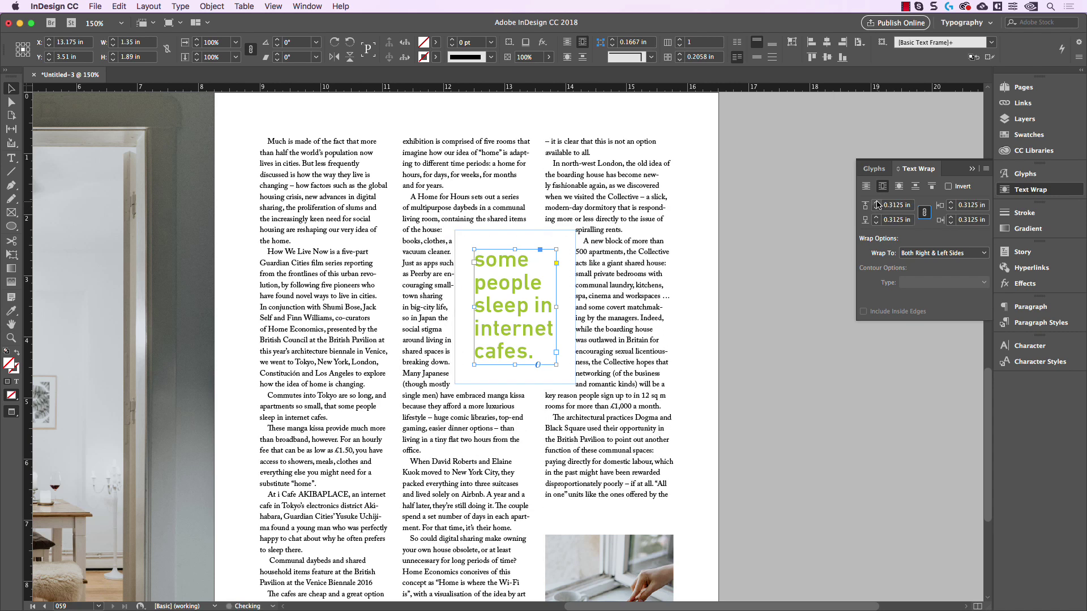
pyautogui.click(877, 207)
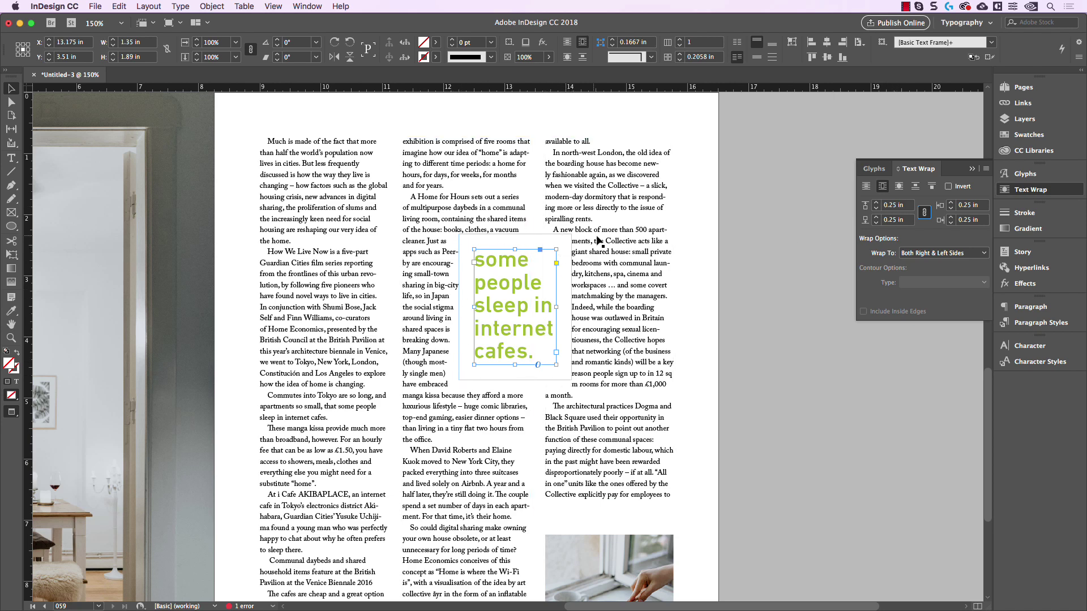
pyautogui.click(705, 323)
# Step: Centre the pull quote better over the gutter between the second and third columns and shorten its frame to about 1.83 in
pyautogui.moveTo(532, 305)
pyautogui.mouseDown()
pyautogui.moveTo(509, 306)
pyautogui.moveTo(567, 297)
pyautogui.moveTo(545, 294)
pyautogui.moveTo(532, 315)
pyautogui.moveTo(544, 318)
pyautogui.mouseUp()
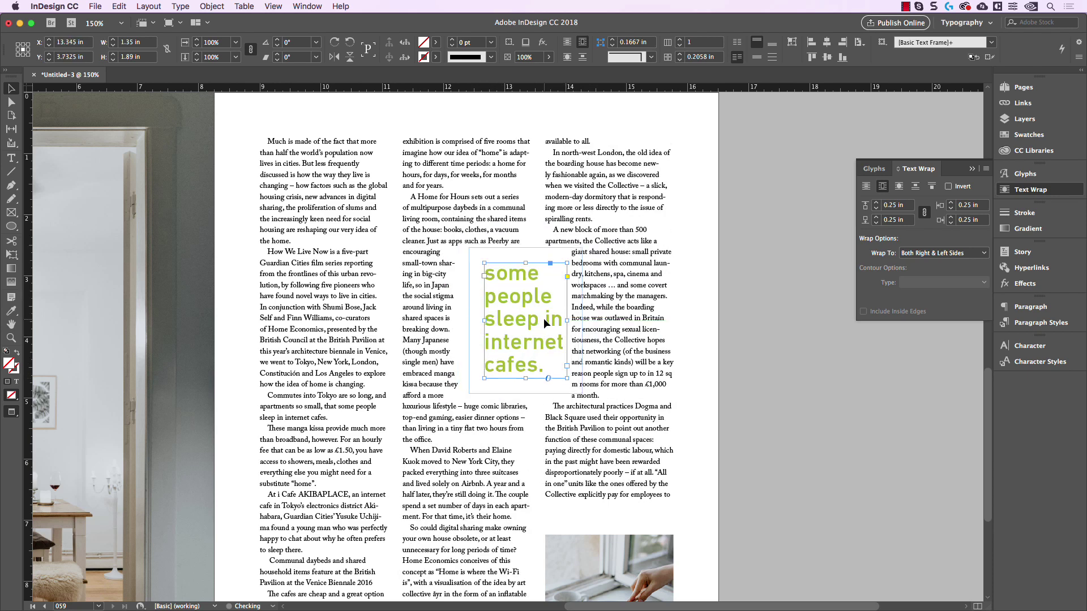
pyautogui.click(802, 327)
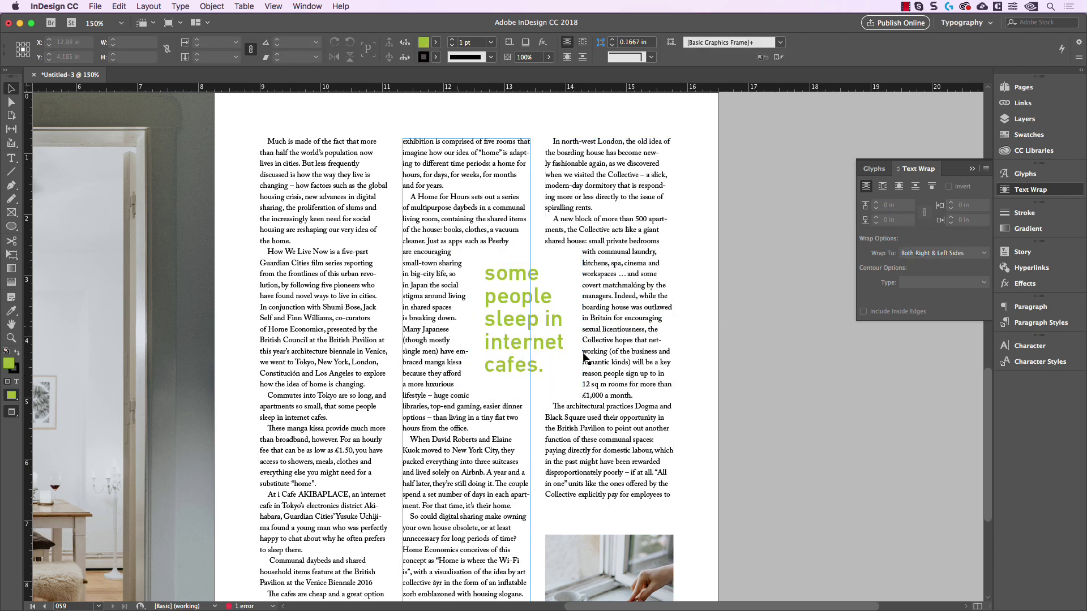
pyautogui.click(539, 335)
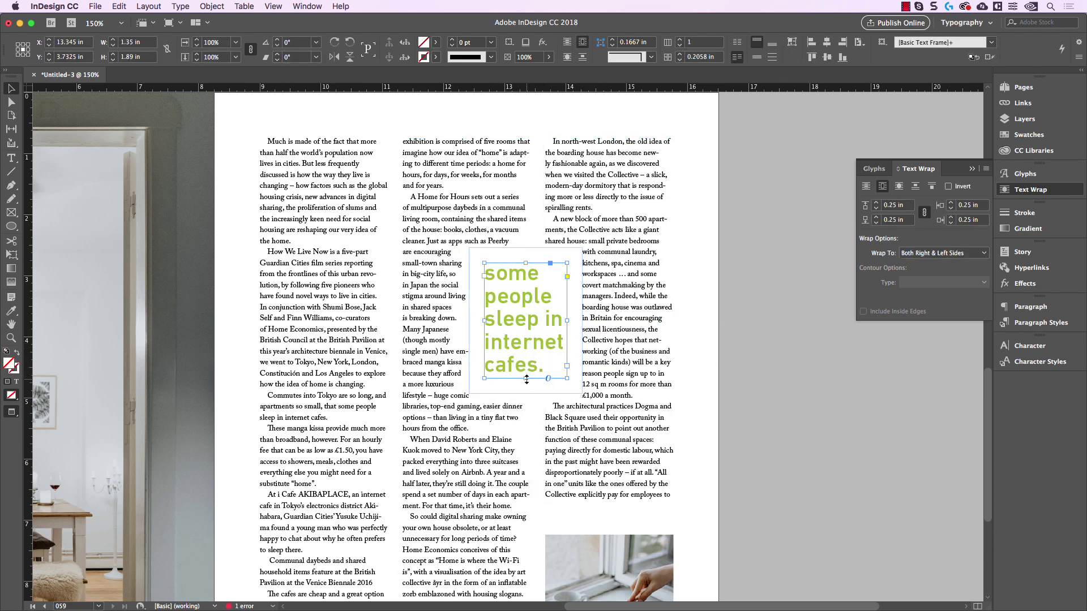
pyautogui.moveTo(526, 379); pyautogui.dragTo(526, 373)
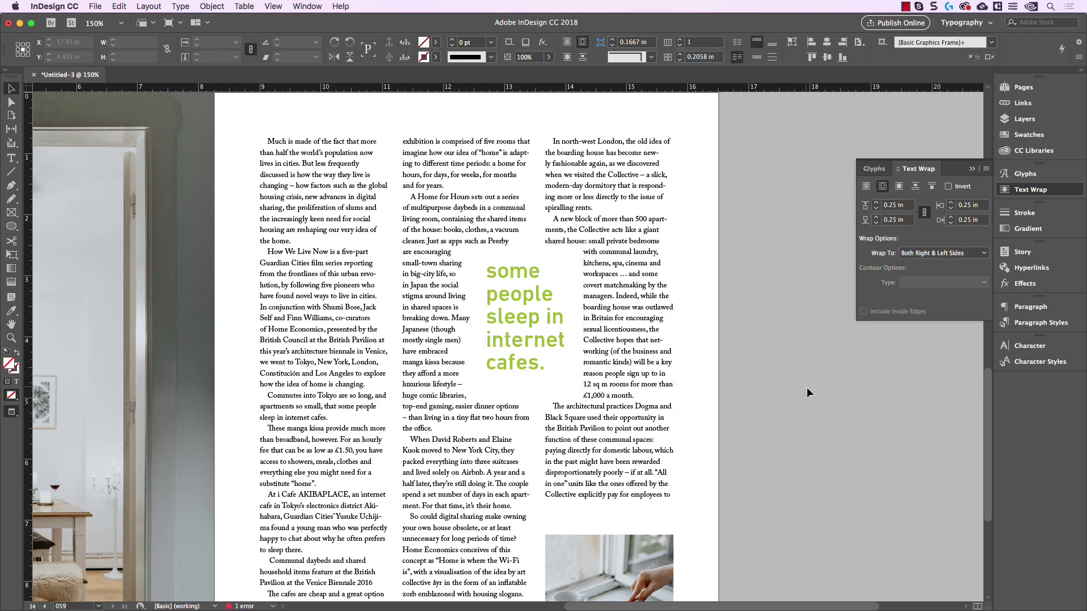
pyautogui.click(557, 396)
pyautogui.click(543, 366)
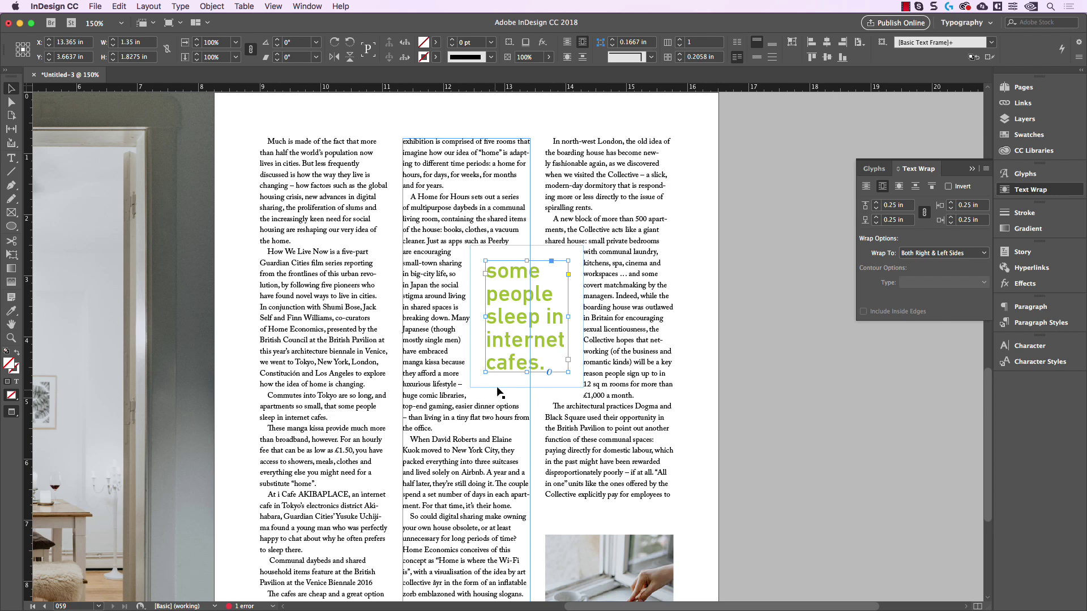
# Step: Unlink the wrap offsets, set the bottom offset to 0.1875 in, and nudge the pull quote down slightly
pyautogui.click(924, 212)
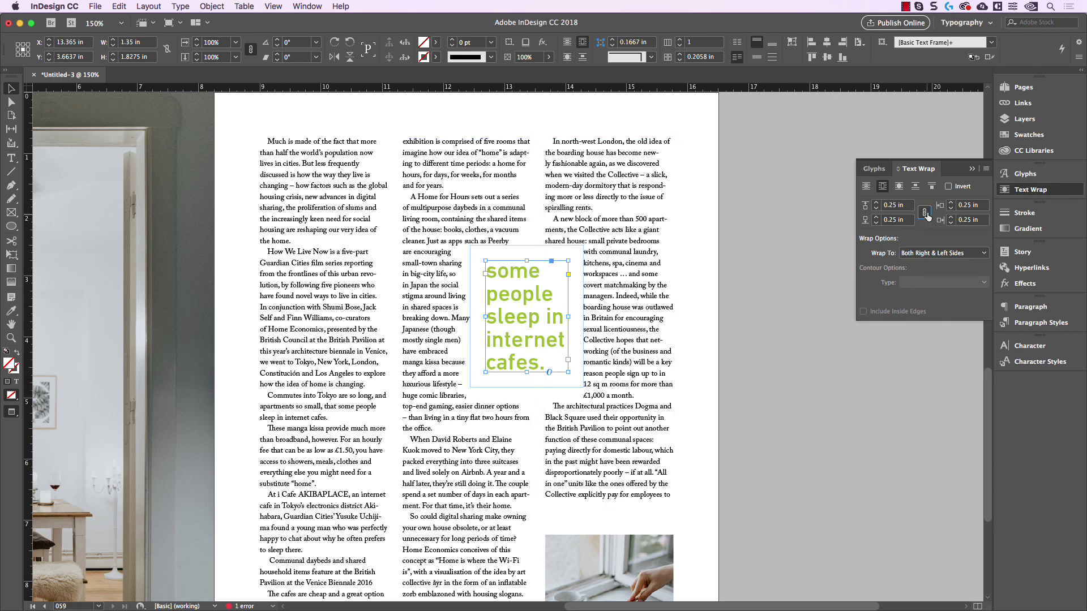
pyautogui.click(877, 223)
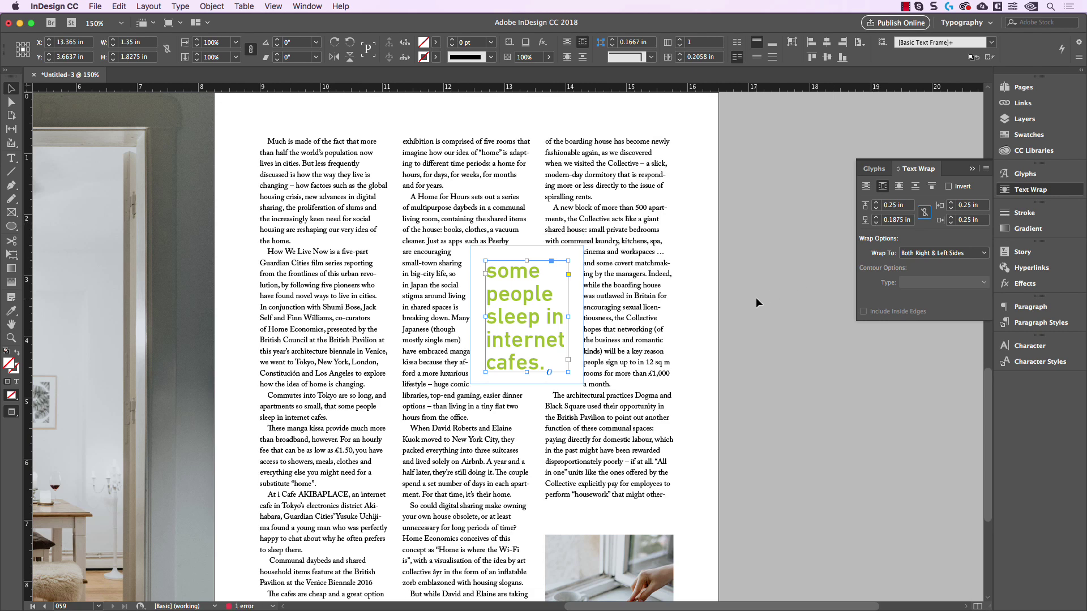
pyautogui.moveTo(543, 310); pyautogui.dragTo(542, 313)
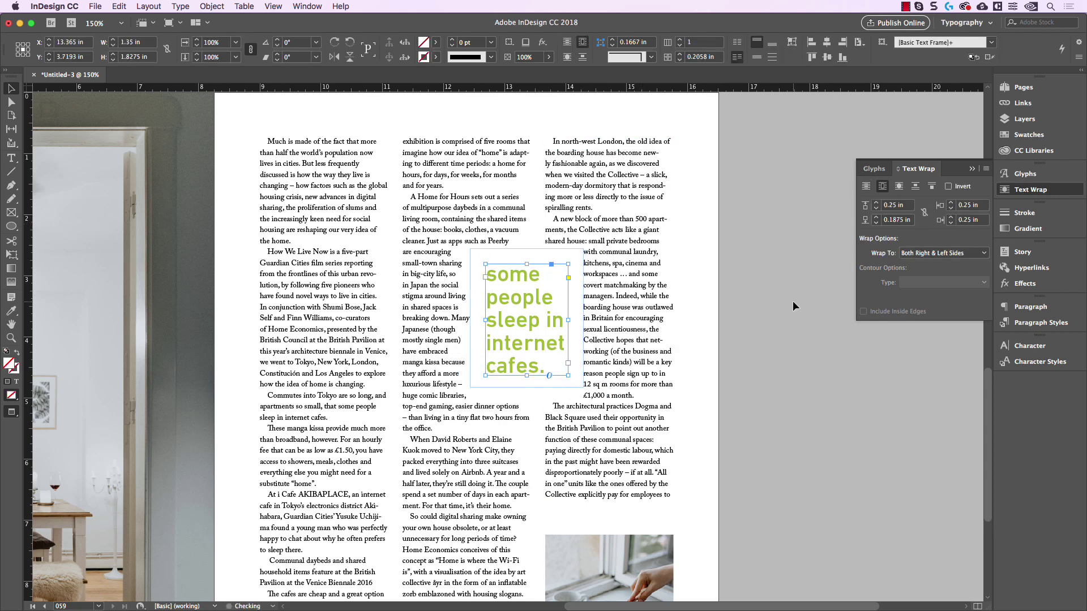
pyautogui.click(792, 306)
pyautogui.click(534, 305)
pyautogui.click(760, 317)
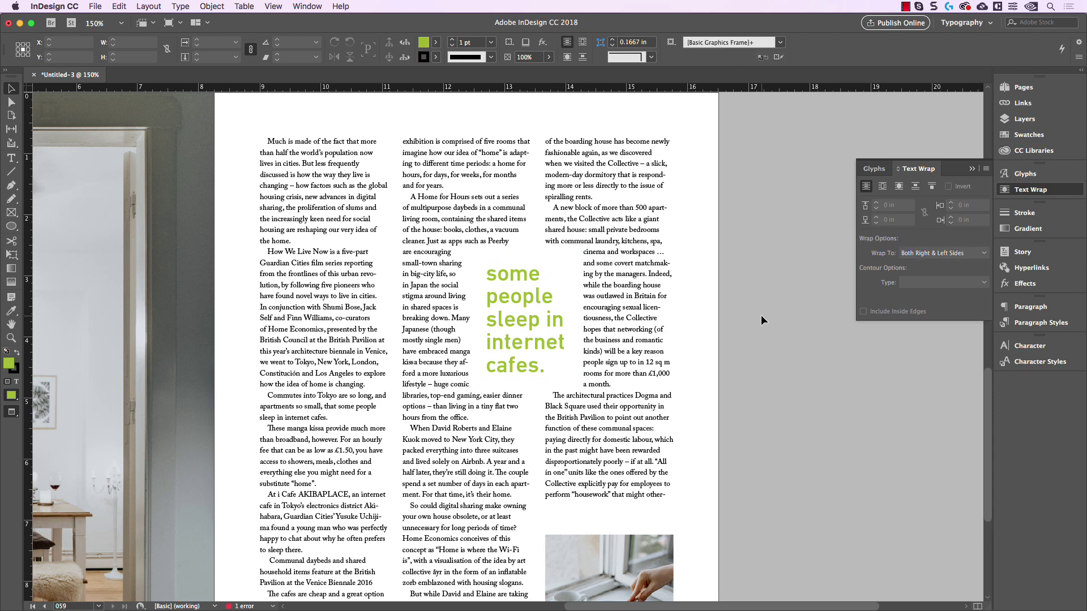
pyautogui.press('super+minus')
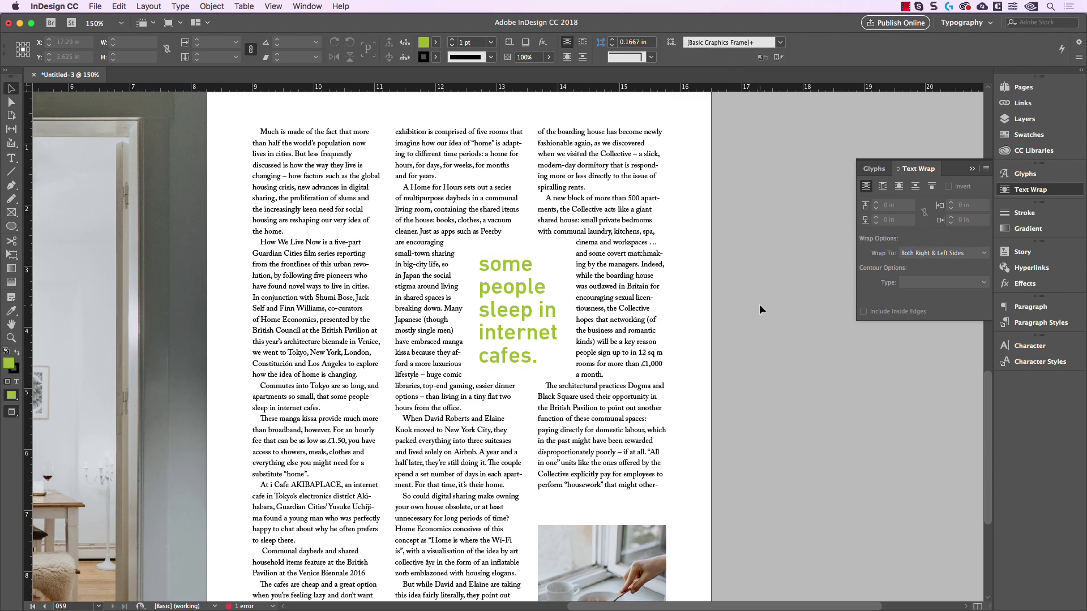
# Step: Create a new paragraph style from the formatting of the "some people sleep in internet cafes." pull quote and open its options
pyautogui.scroll(-2, 734, 325)
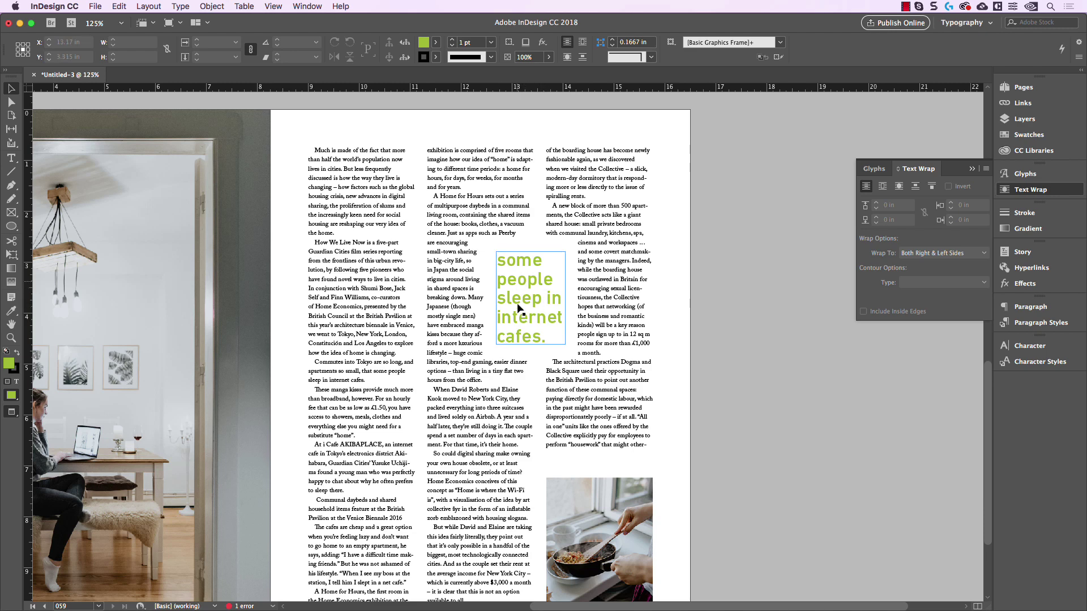
pyautogui.scroll(-3, 788, 295)
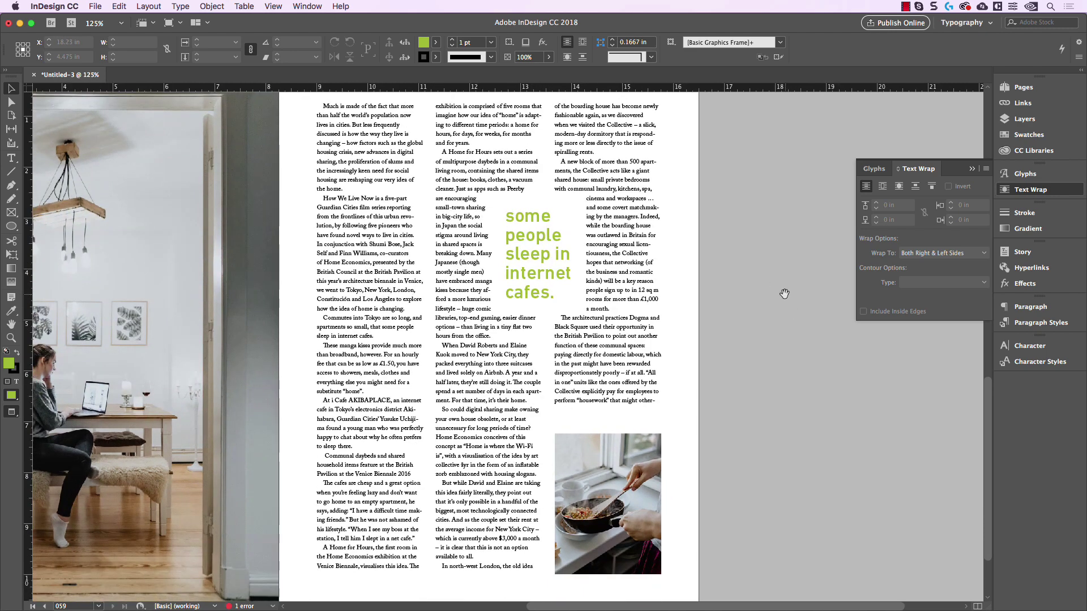
pyautogui.click(543, 229)
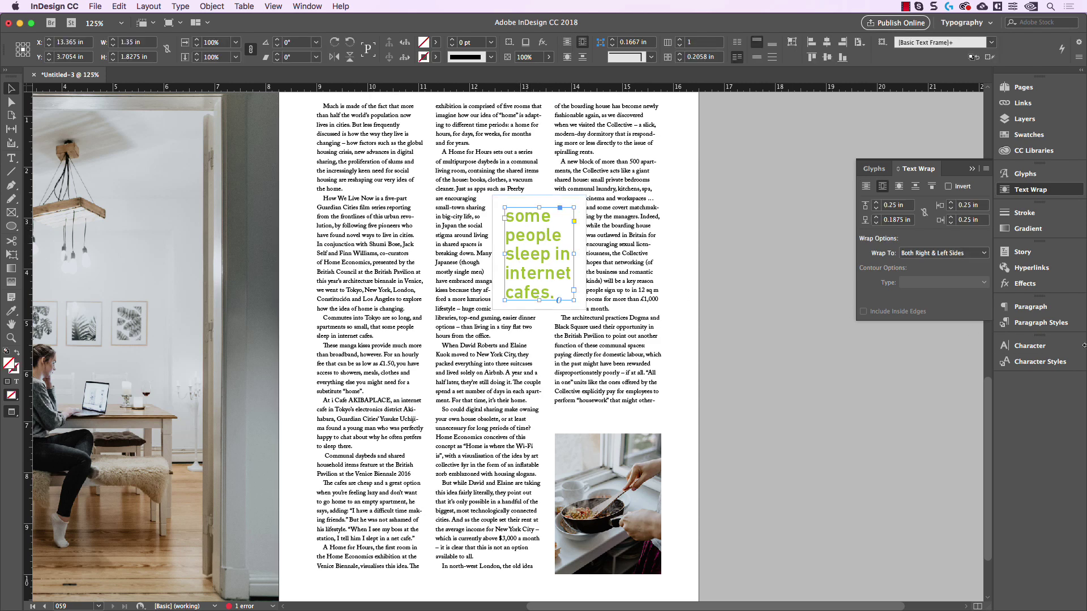
pyautogui.click(1048, 323)
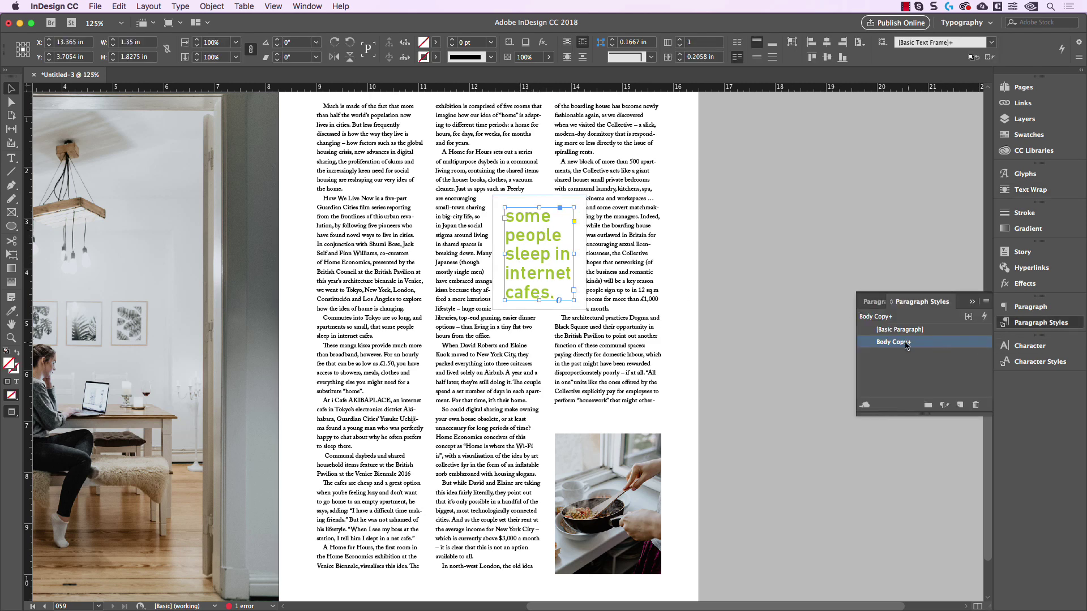
pyautogui.click(960, 405)
pyautogui.doubleClick(934, 357)
# Step: Base the new paragraph style on [No Paragraph Style] and name it Pull Quote
pyautogui.click(884, 175)
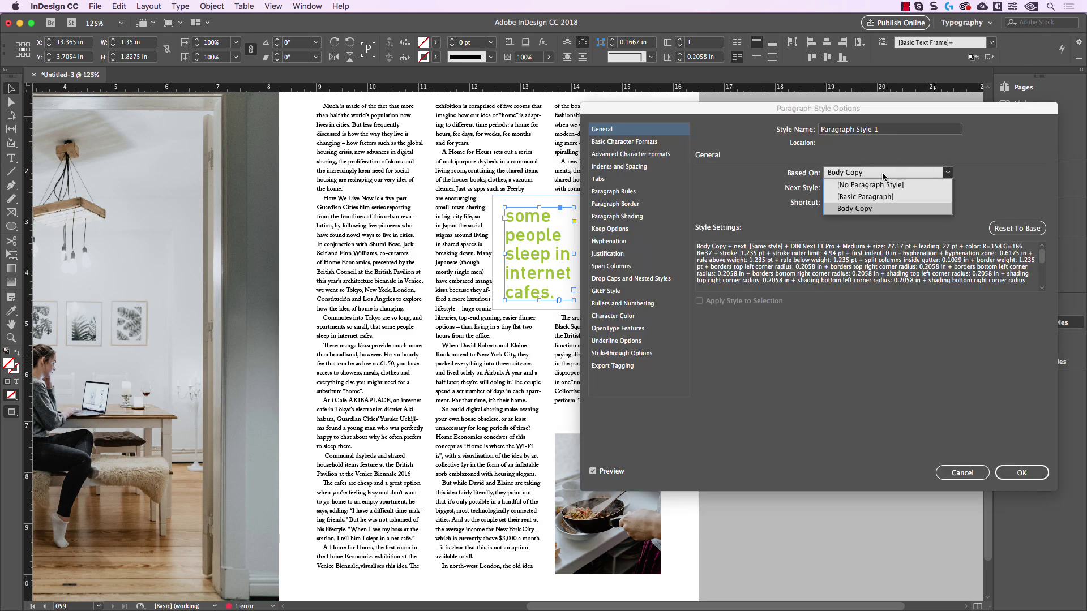
pyautogui.click(879, 183)
pyautogui.click(878, 186)
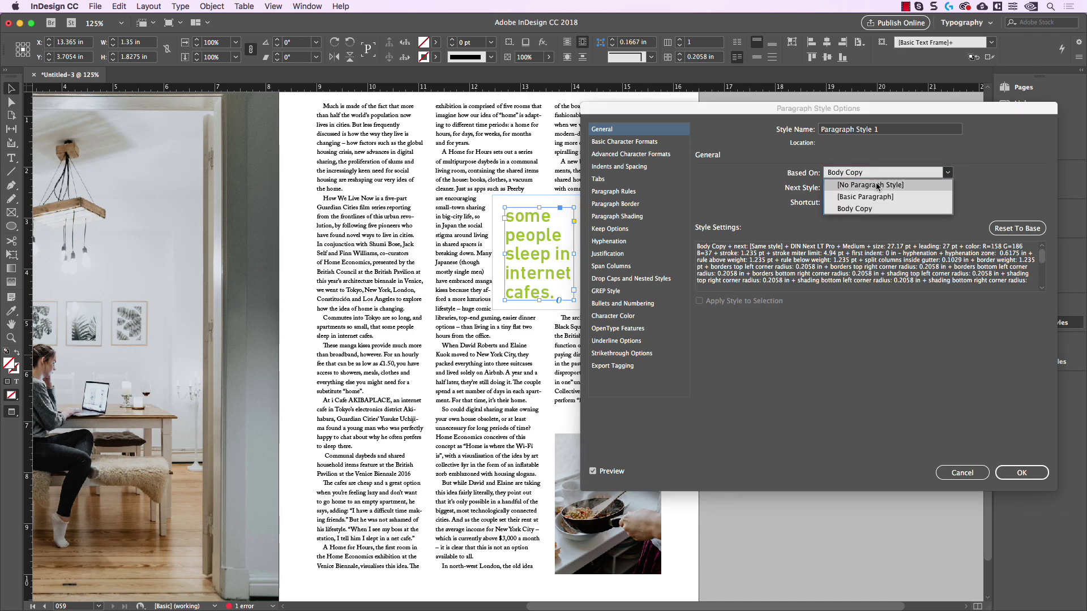
pyautogui.click(877, 186)
pyautogui.click(884, 129)
pyautogui.write('Pull Quote')
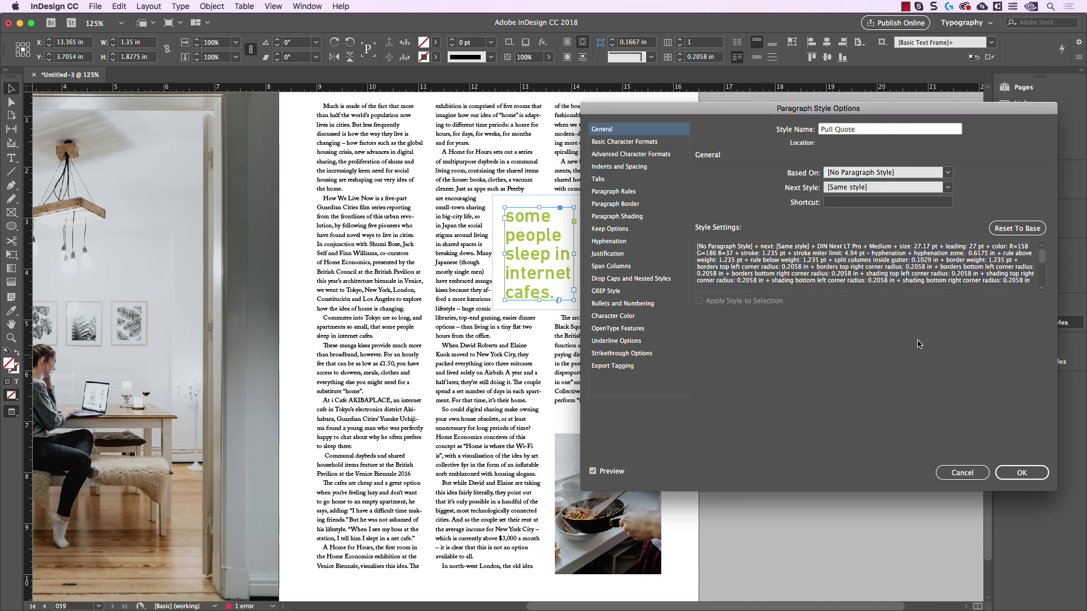
pyautogui.press('Return')
pyautogui.click(783, 342)
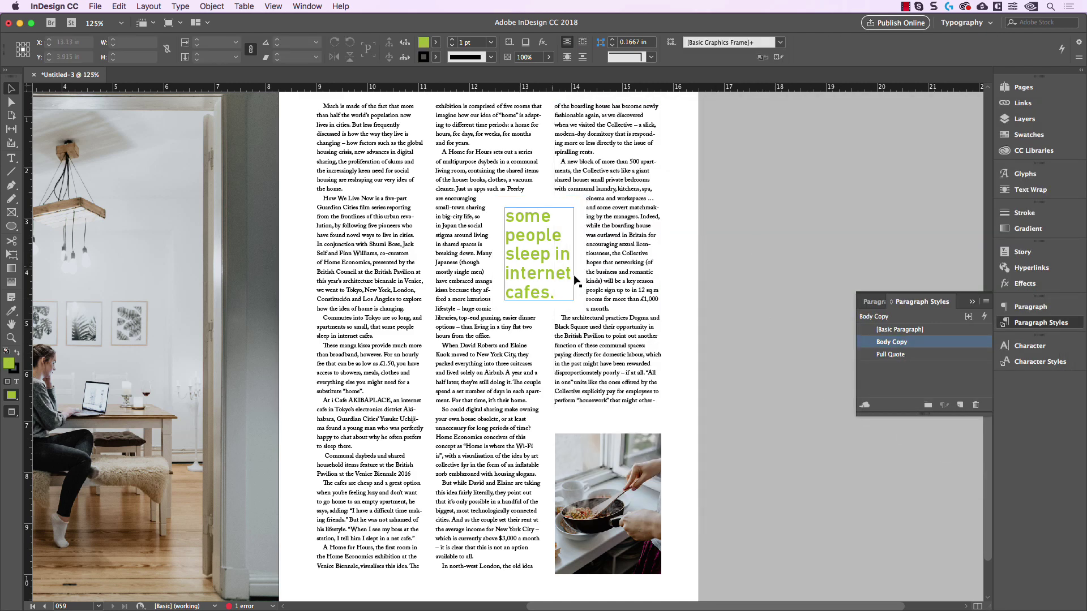
# Step: Select and copy the line "The cafes are cheap and a great option" from the first column's body text
pyautogui.scroll(-1, 453, 367)
pyautogui.scroll(2, 368, 470)
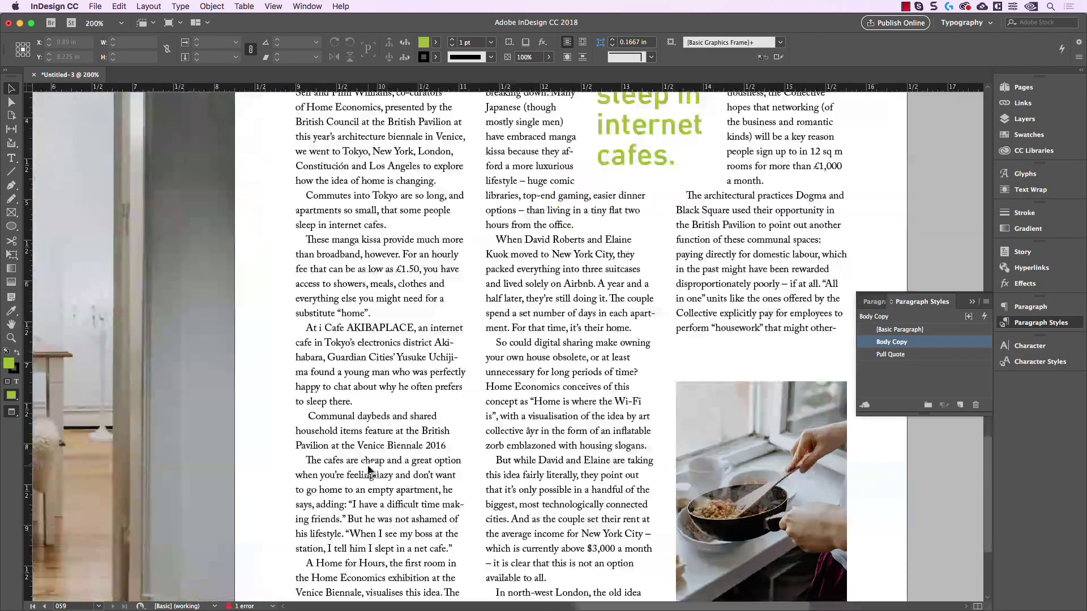
pyautogui.doubleClick(308, 432)
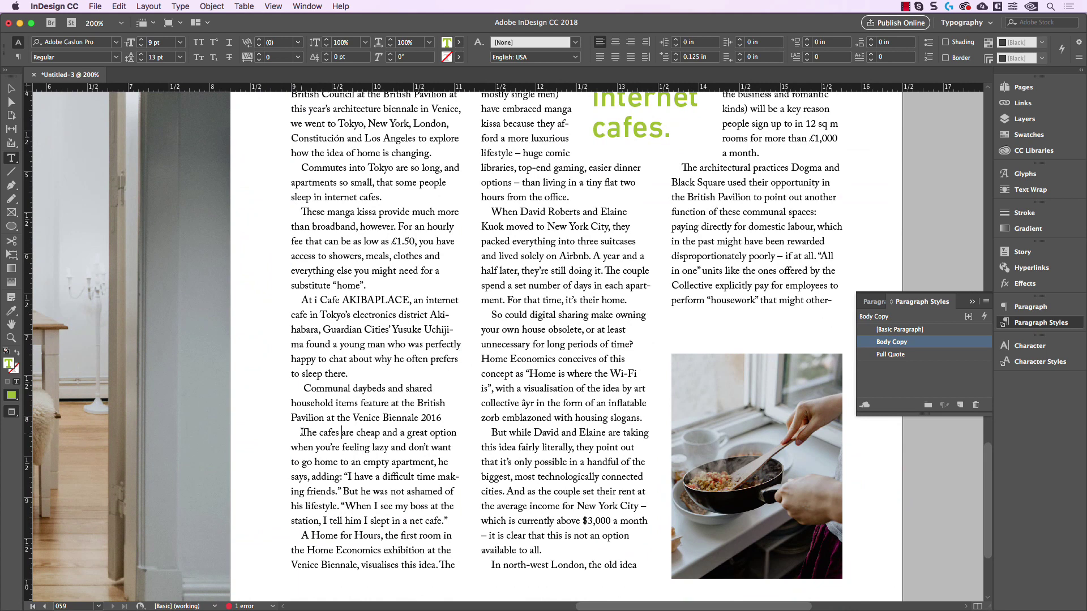
pyautogui.moveTo(300, 432); pyautogui.dragTo(447, 432)
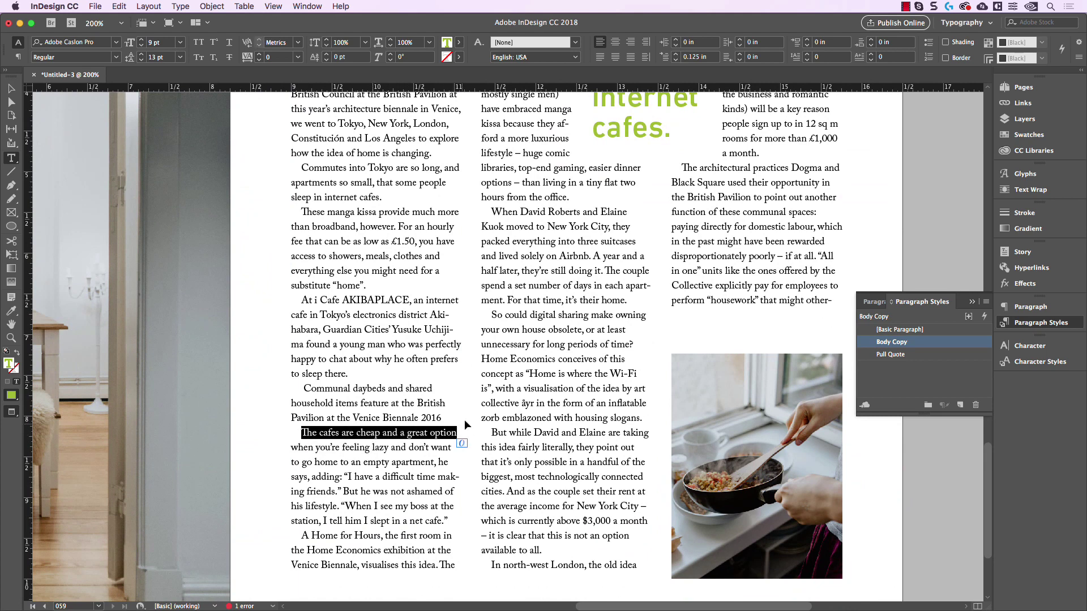
# Step: Draw a text frame about 2.64 by 2.98 in on the pasteboard beside the page and paste the copied line into it
pyautogui.click(11, 89)
pyautogui.scroll(-2, 497, 378)
pyautogui.hscroll(5, 719, 307)
pyautogui.press('Return')
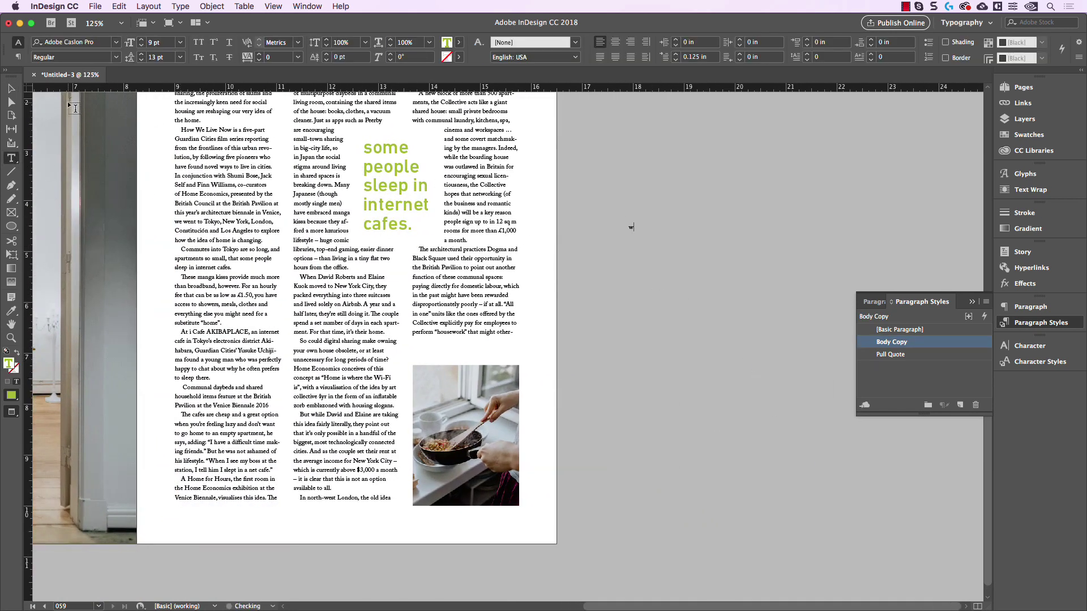
pyautogui.press('Escape')
pyautogui.press('w')
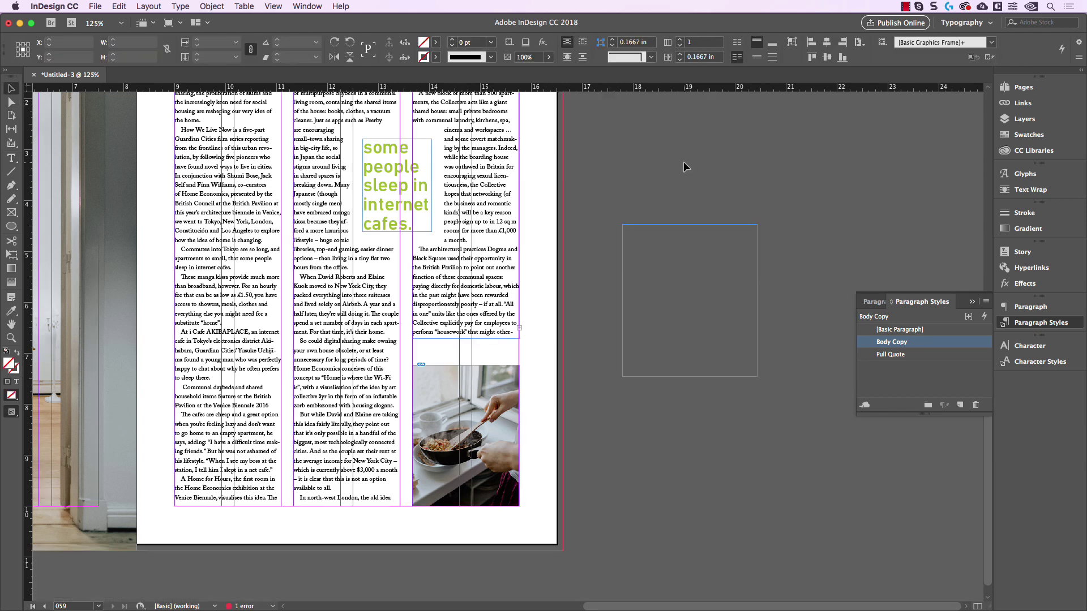
pyautogui.press('super+v')
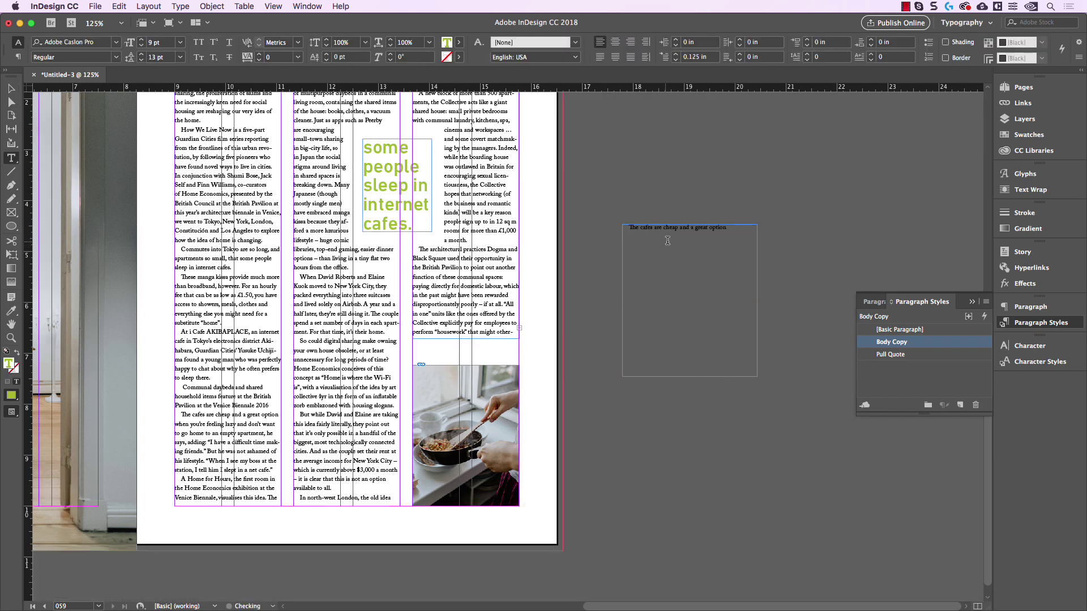
# Step: Apply the Pull Quote paragraph style to the pasted text and move its frame over the gutter between the first and second columns
pyautogui.click(891, 354)
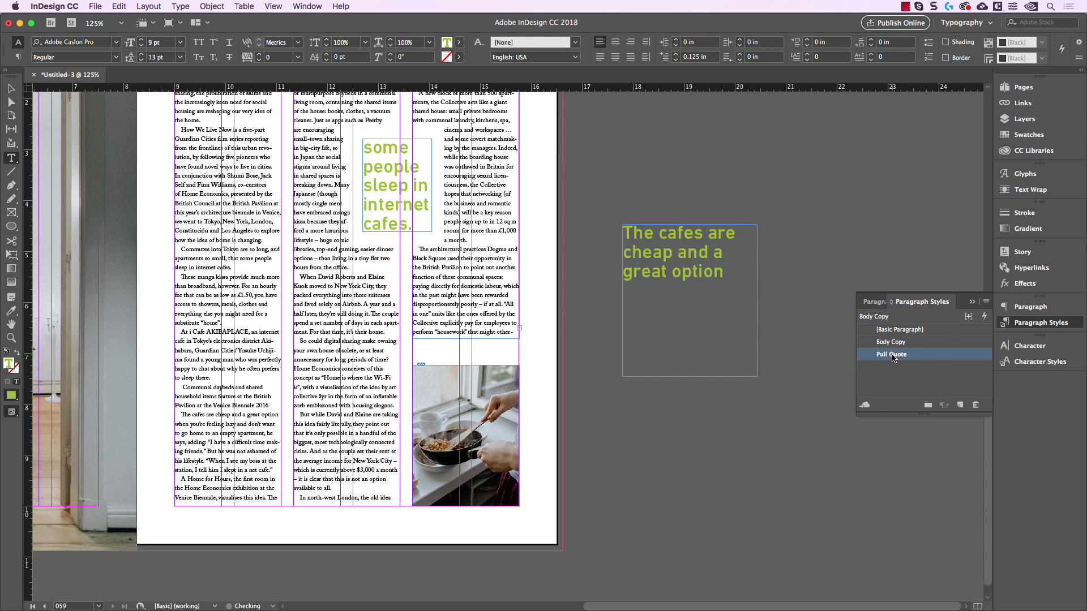
pyautogui.press('Escape')
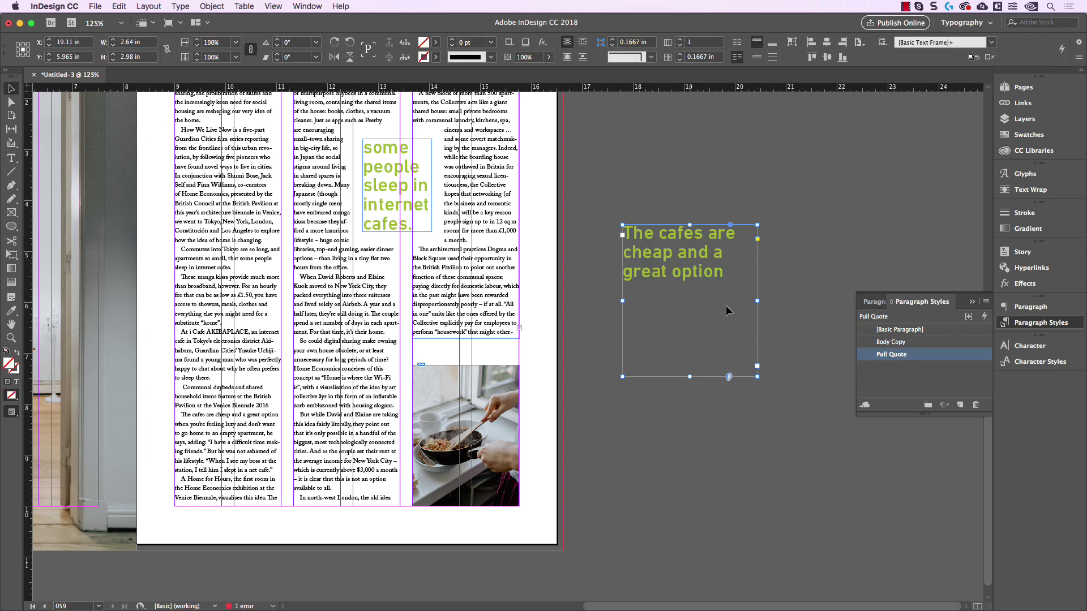
pyautogui.moveTo(726, 305); pyautogui.dragTo(299, 350)
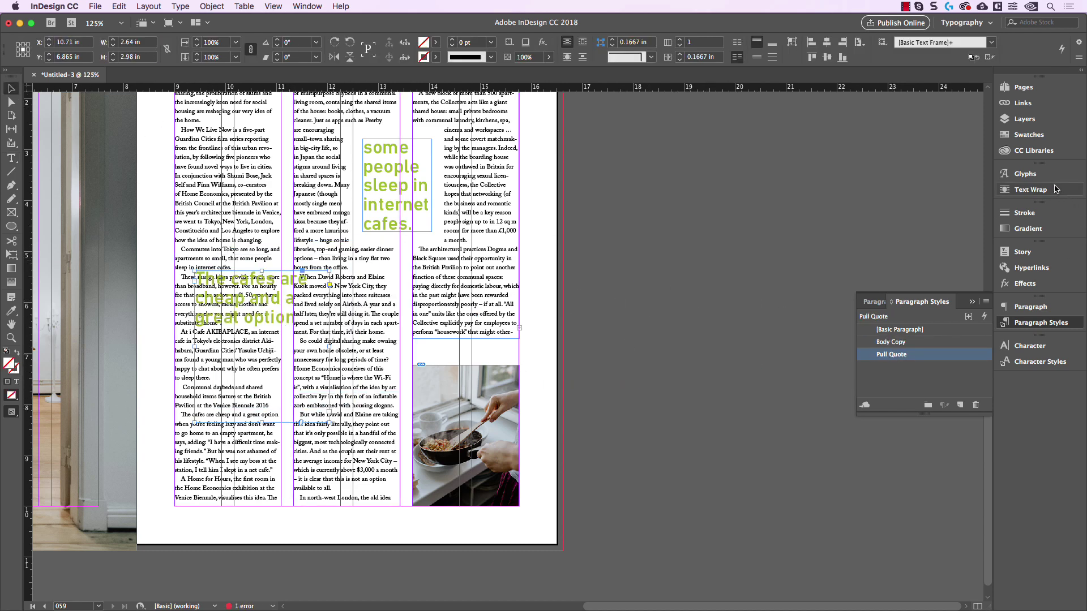
# Step: Wrap the body text around the second quote's bounding box with linked offsets of 0.25 in on all four sides
pyautogui.click(1030, 190)
pyautogui.click(882, 186)
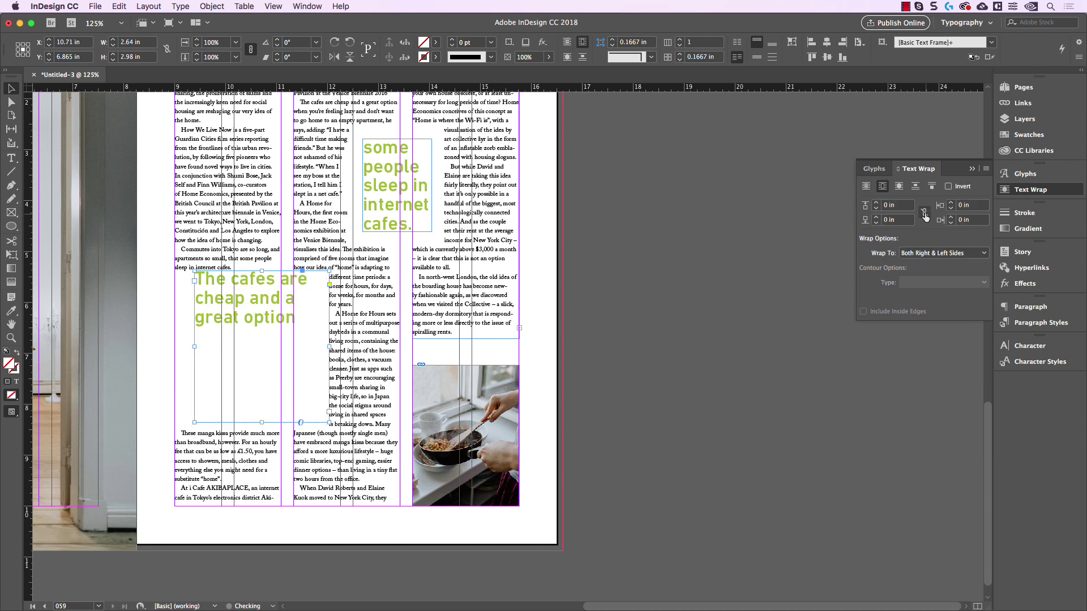
pyautogui.click(924, 212)
pyautogui.click(876, 204)
pyautogui.click(876, 204)
pyautogui.click(876, 204)
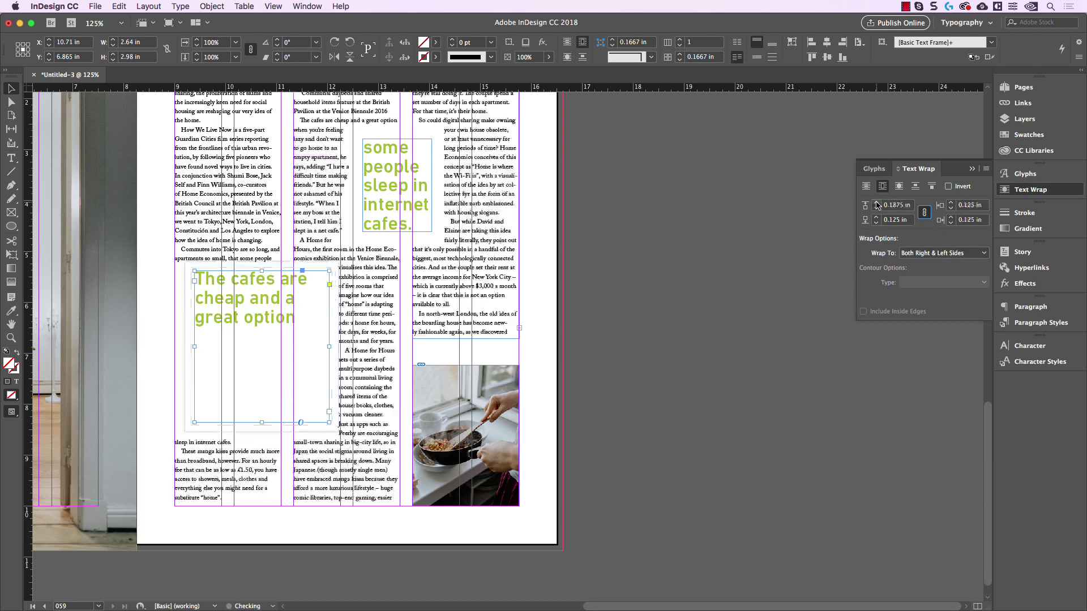
# Step: Centre the second quote over the first gutter, shrink its frame to about 1.93 by 1.54 in, and preview the page without guides
pyautogui.moveTo(246, 312); pyautogui.dragTo(311, 324)
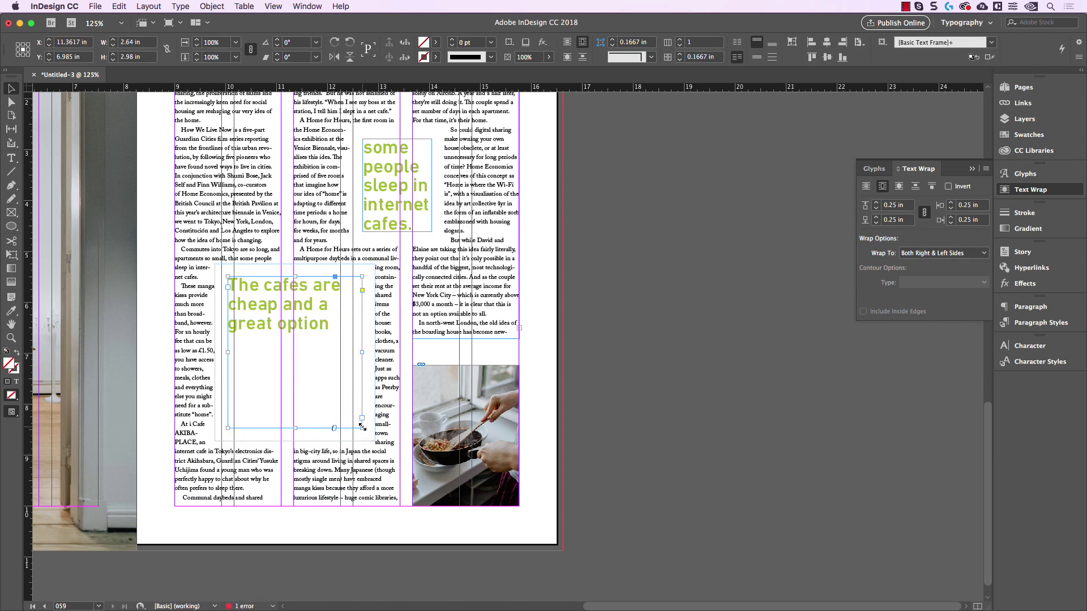
pyautogui.moveTo(362, 428); pyautogui.dragTo(326, 355)
pyautogui.click(599, 283)
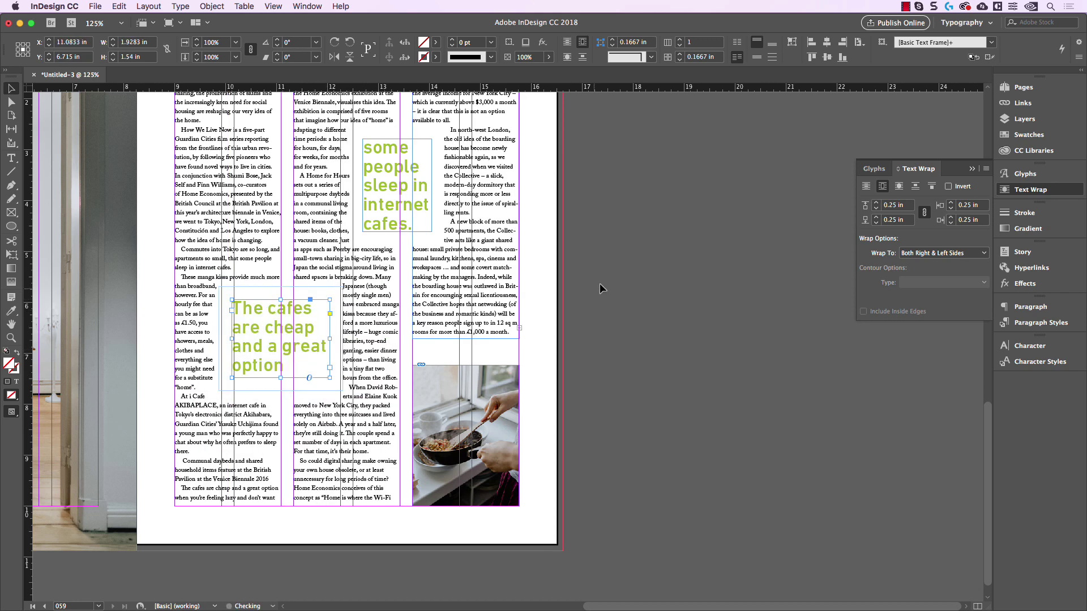
pyautogui.press('w')
# Step: Remove the second pull quote and nudge the original pull quote up slightly
pyautogui.moveTo(608, 205); pyautogui.dragTo(681, 251)
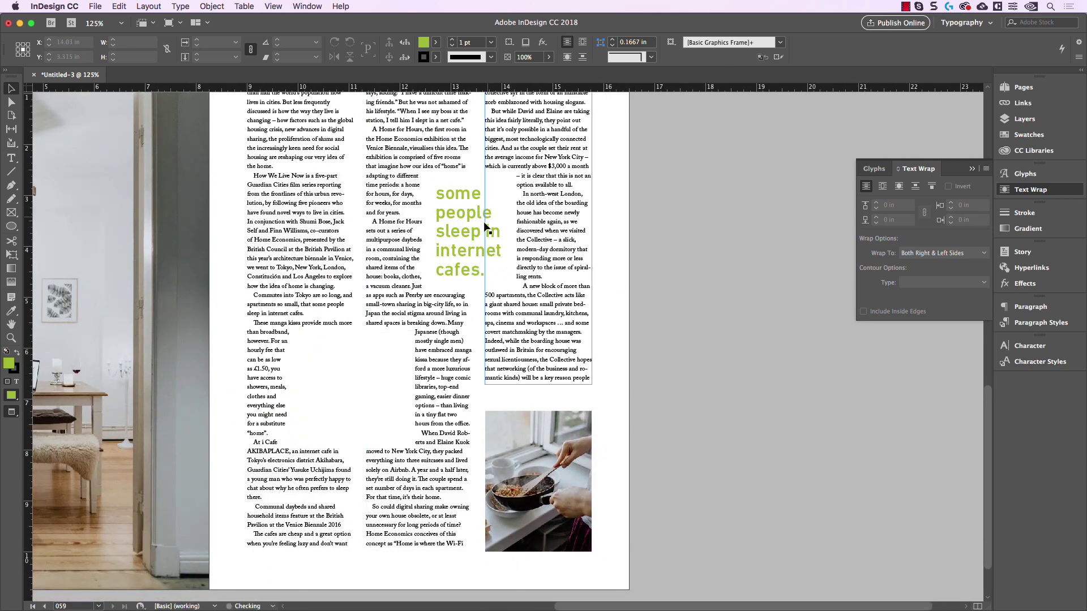
pyautogui.scroll(2, 679, 292)
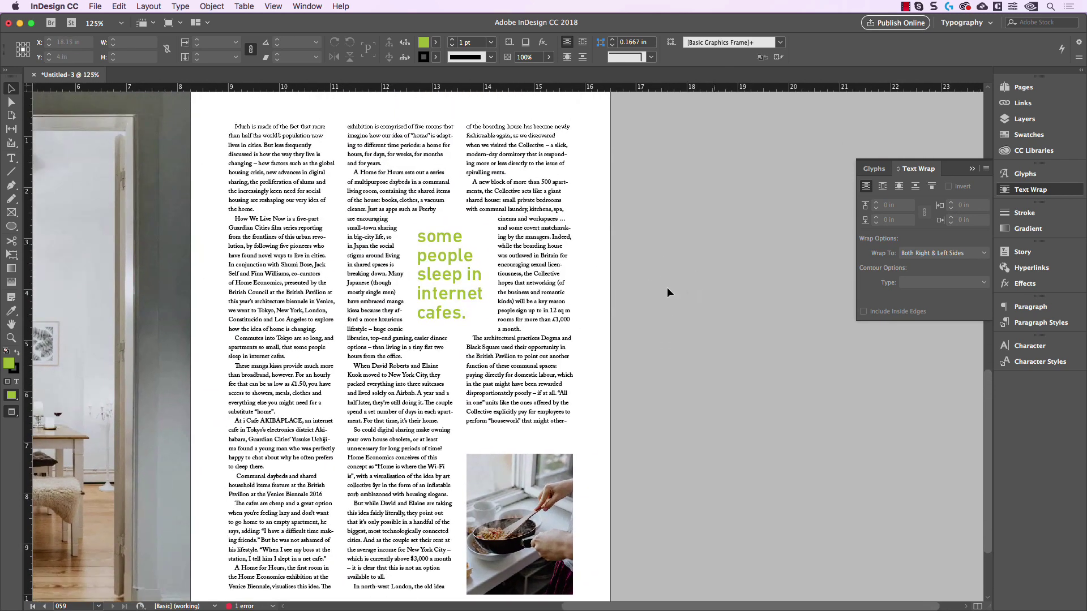
pyautogui.click(471, 284)
pyautogui.click(742, 254)
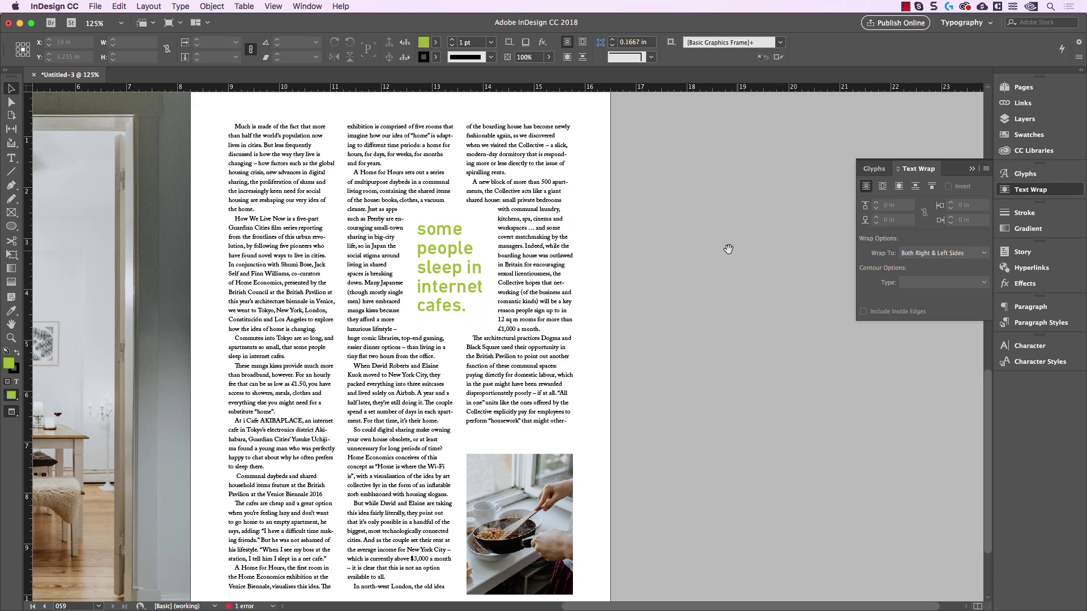
pyautogui.moveTo(717, 252); pyautogui.dragTo(797, 274)
pyautogui.press('super+minus')
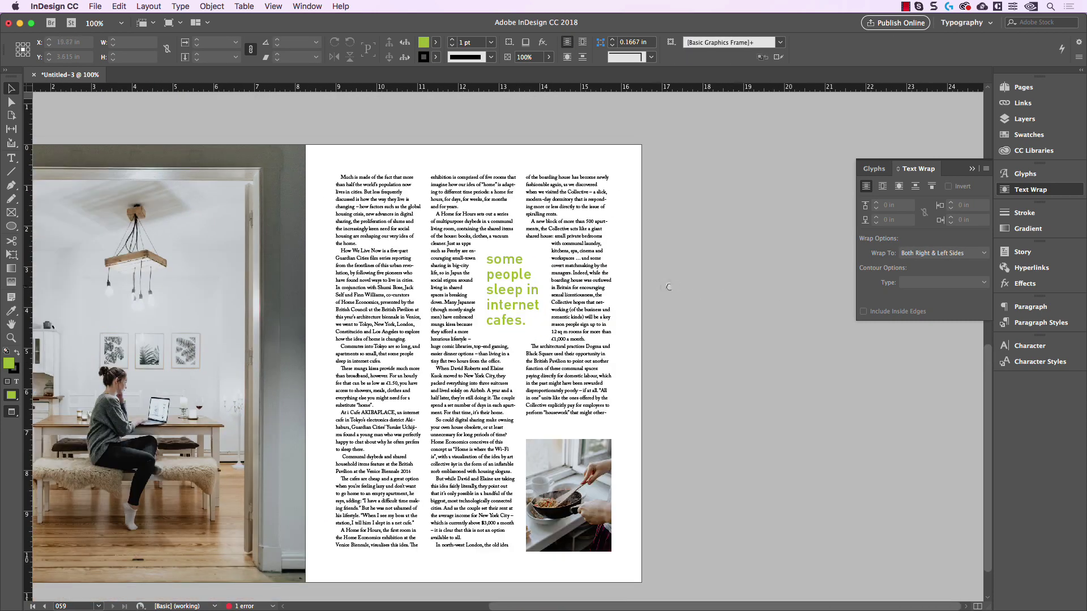
pyautogui.moveTo(668, 287); pyautogui.dragTo(711, 282)
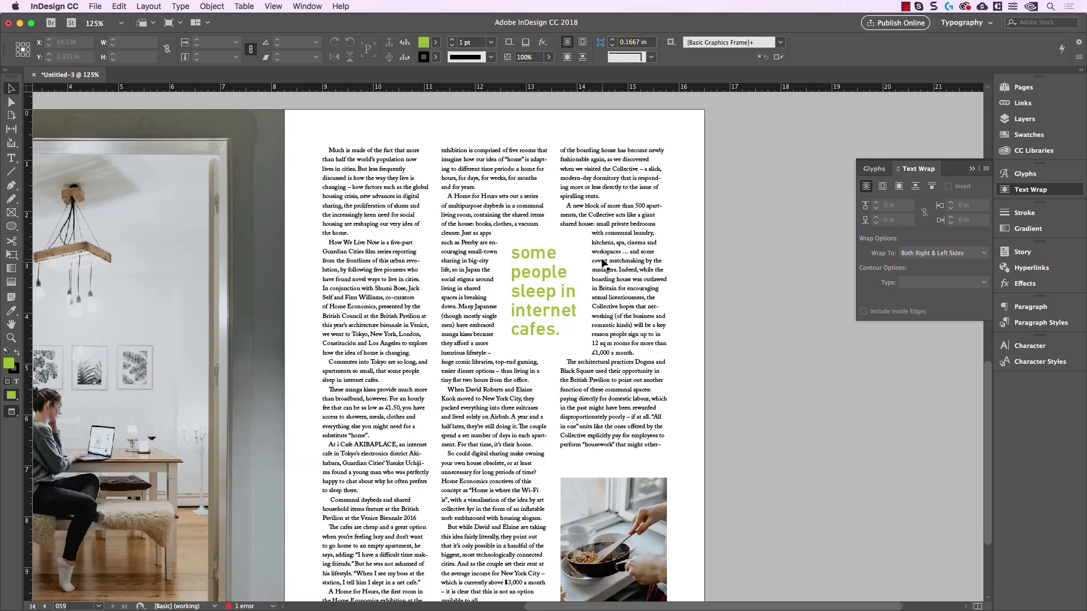
pyautogui.press('super+equal')
pyautogui.press('super+equal')
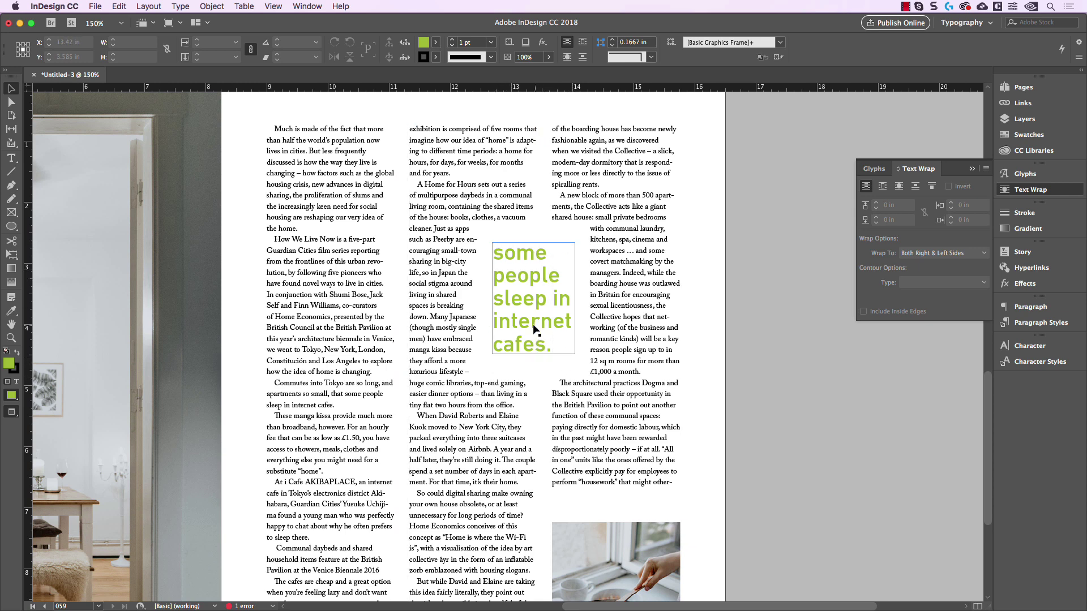
pyautogui.hscroll(2, 688, 336)
pyautogui.scroll(1, 688, 336)
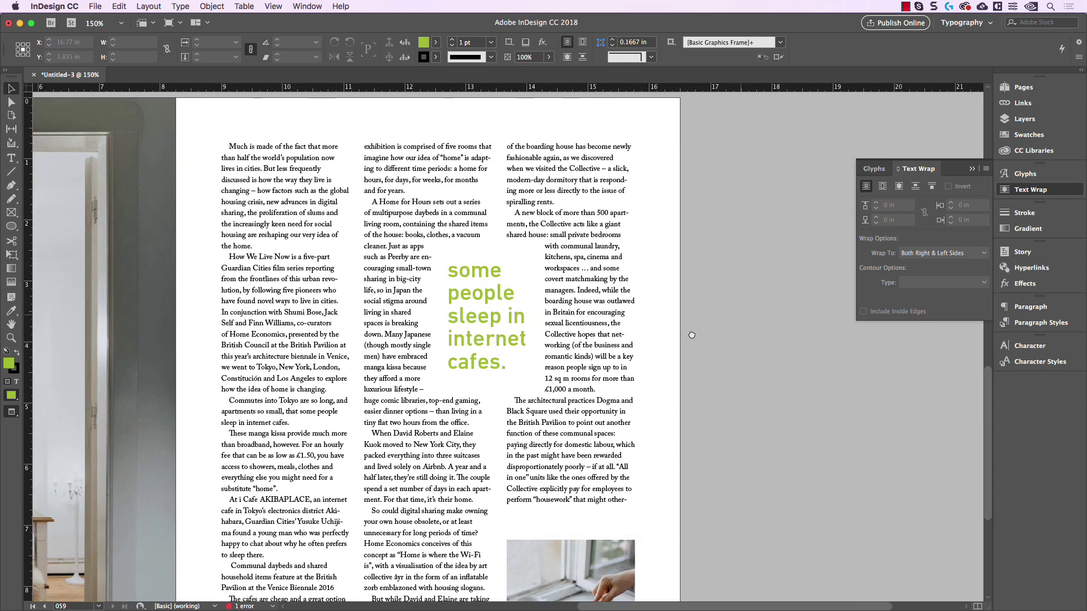
# Step: Turn off the pull quote's text wrap and enlarge it proportionally to about 2.98 by 4.03 in across the second and third columns
pyautogui.doubleClick(490, 315)
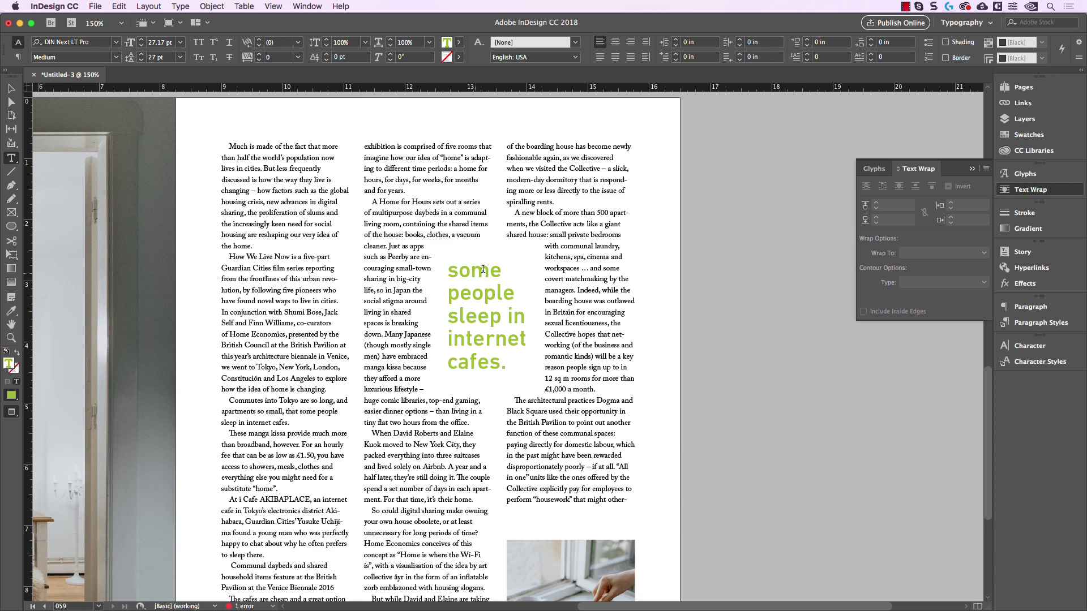
pyautogui.press('Escape')
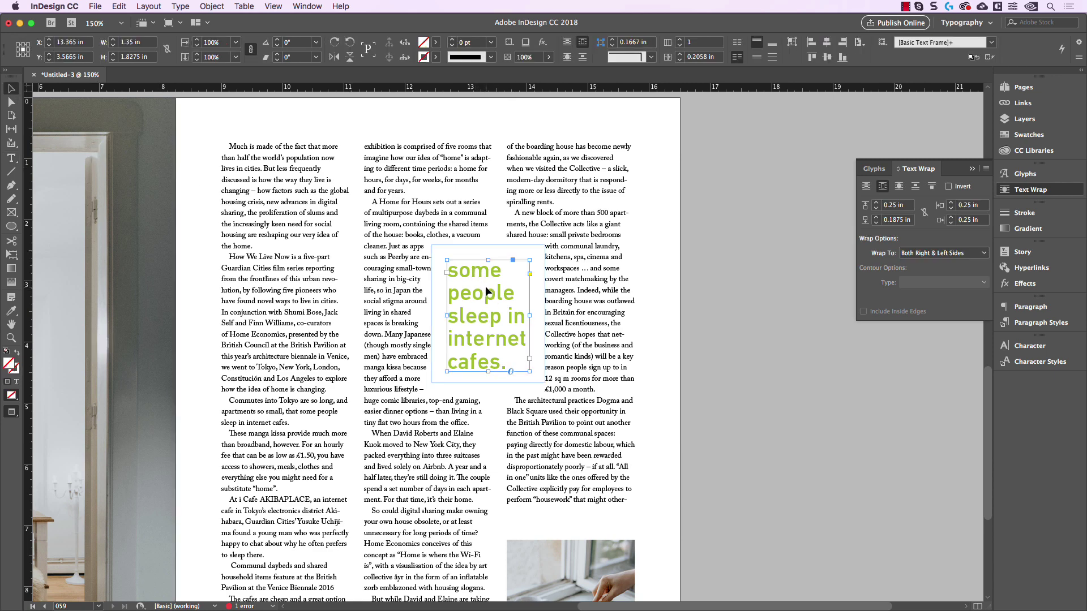
pyautogui.click(866, 186)
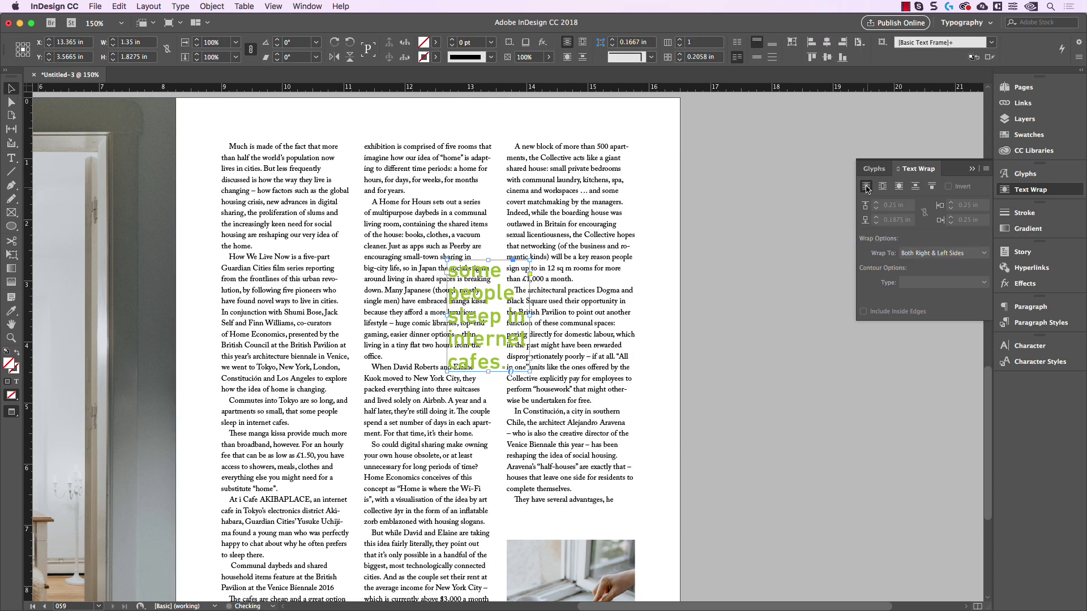
pyautogui.moveTo(506, 308); pyautogui.dragTo(480, 251)
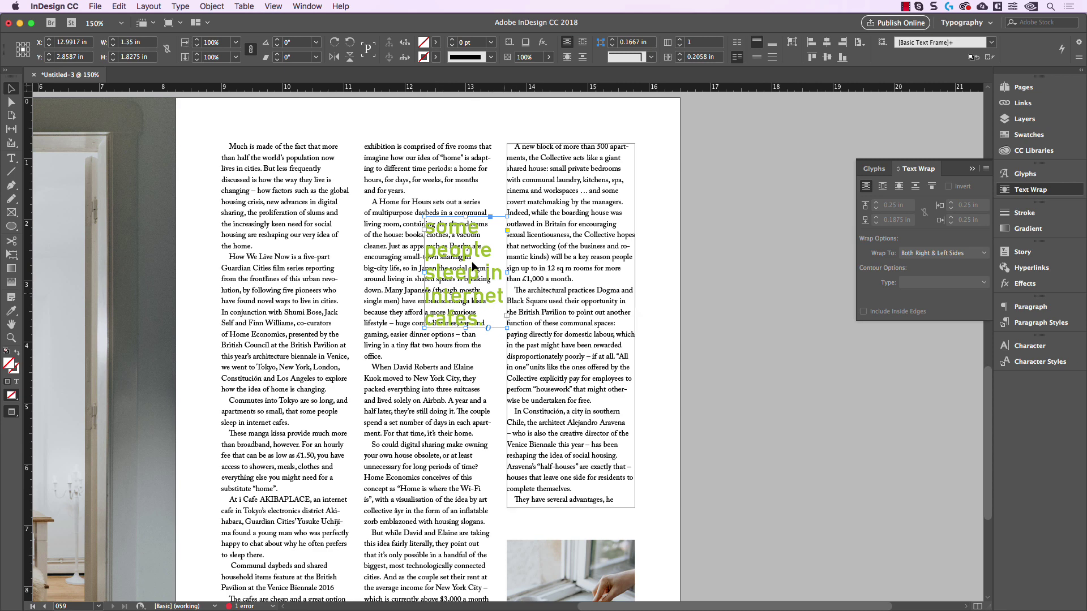
pyautogui.moveTo(507, 328); pyautogui.dragTo(589, 331)
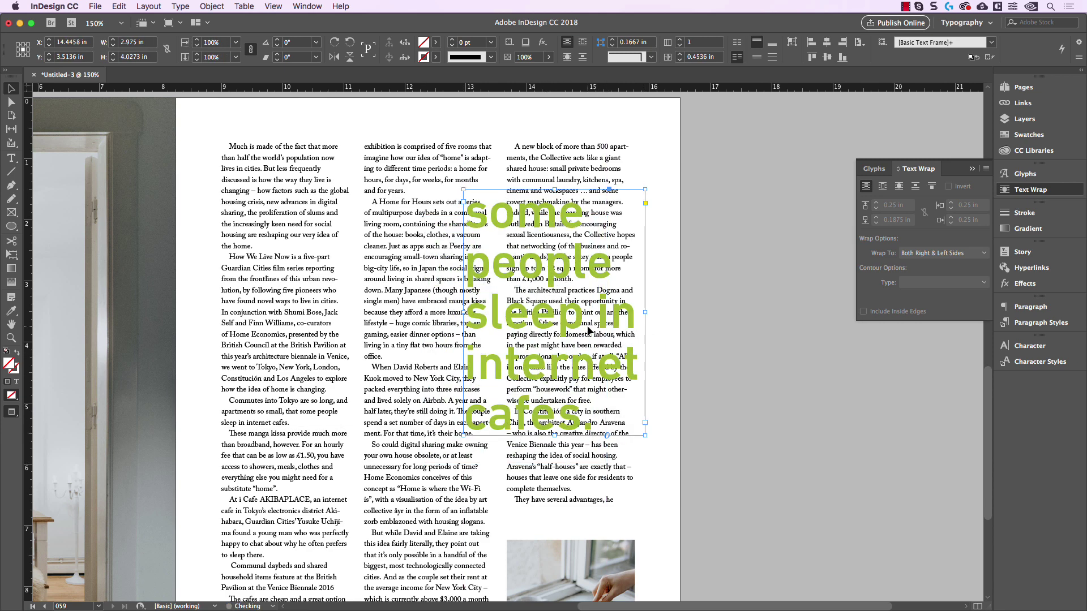
# Step: Set the pull quote's blending mode to Multiply and inspect up close how the green letters overlay the black body text
pyautogui.click(1030, 283)
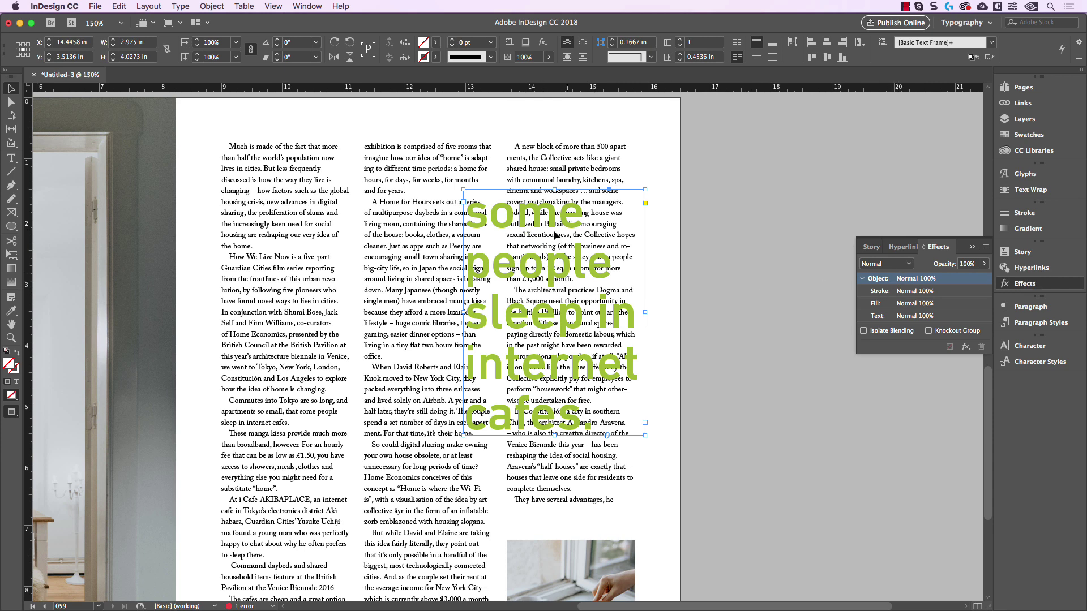
pyautogui.click(889, 264)
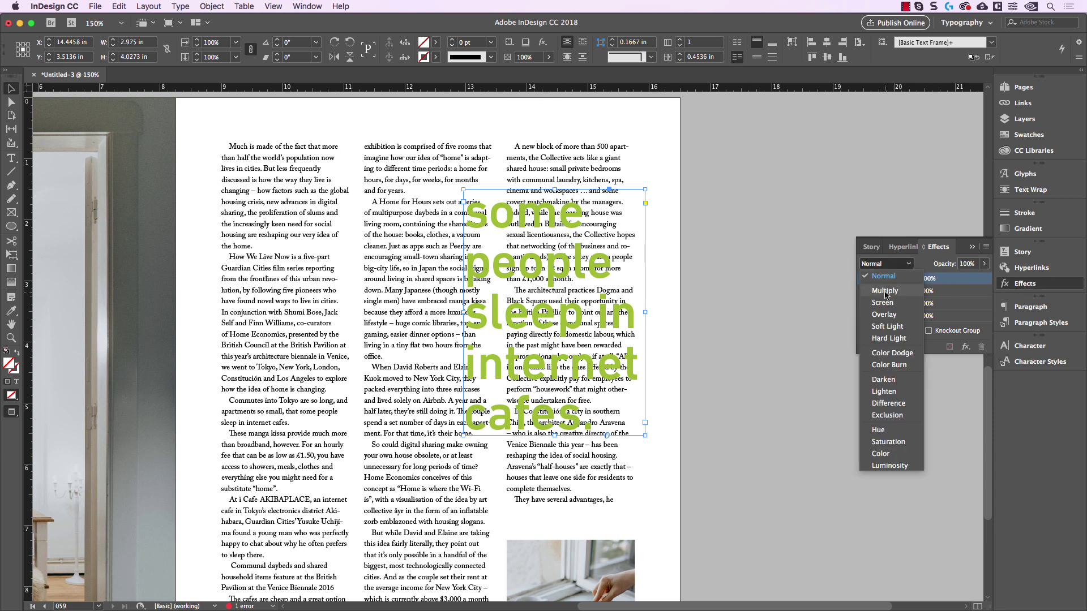
pyautogui.click(886, 293)
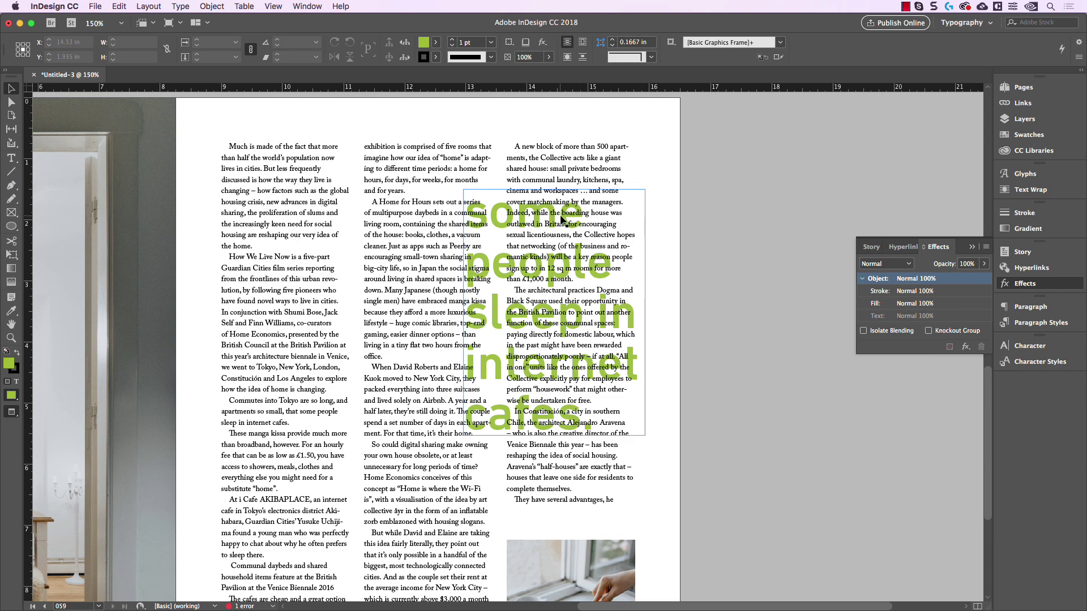
pyautogui.scroll(8, 590, 228)
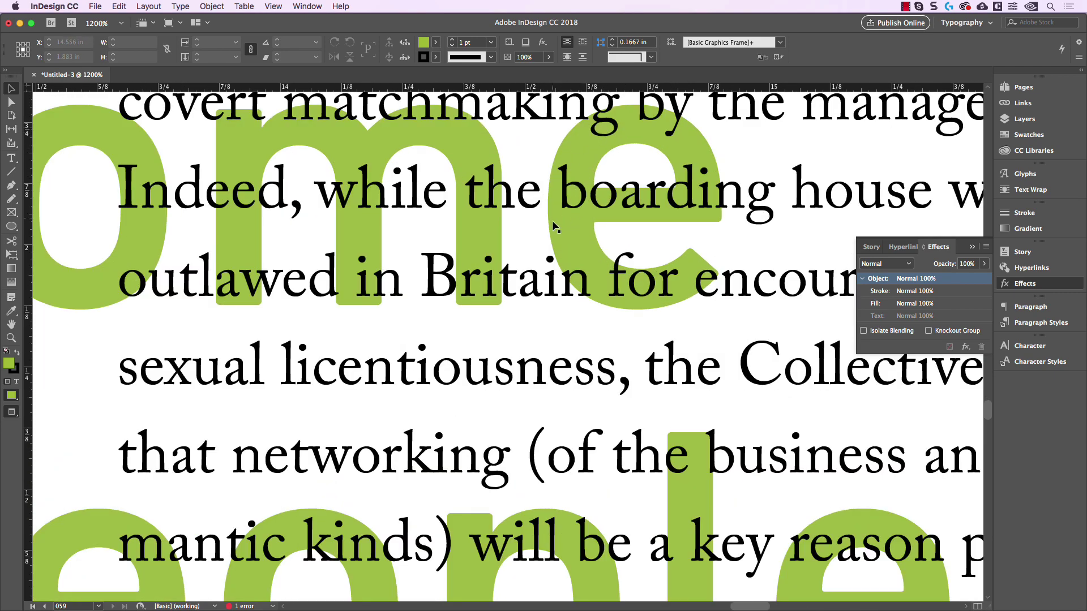
pyautogui.scroll(-8, 553, 223)
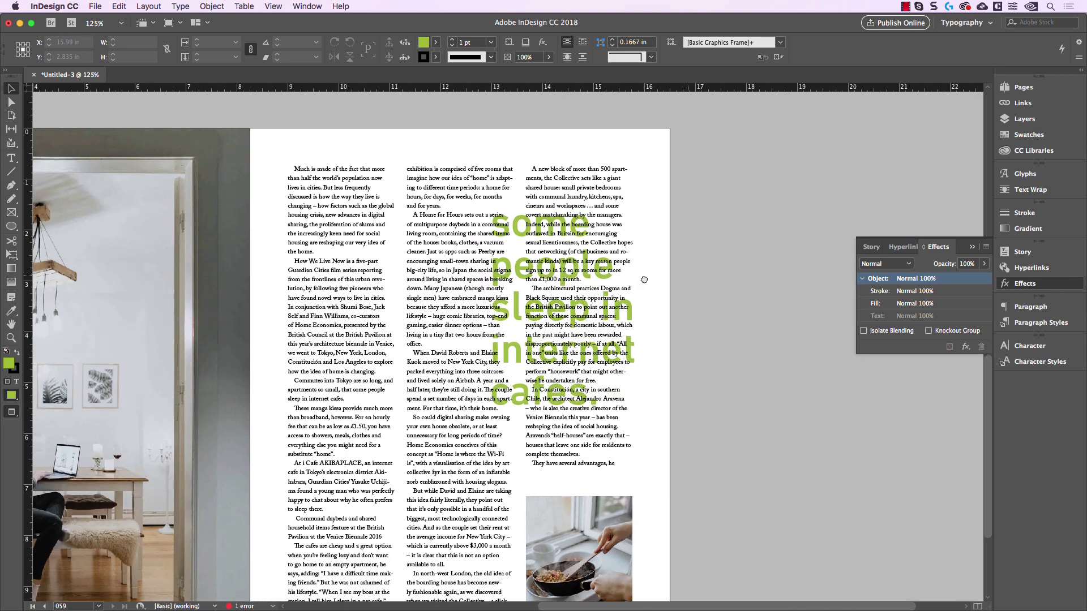
# Step: Enlarge the pull quote proportionally to about 3.96 by 5.36 in across the second and third columns
pyautogui.click(626, 385)
pyautogui.moveTo(633, 410); pyautogui.dragTo(680, 453)
pyautogui.moveTo(640, 349); pyautogui.dragTo(628, 351)
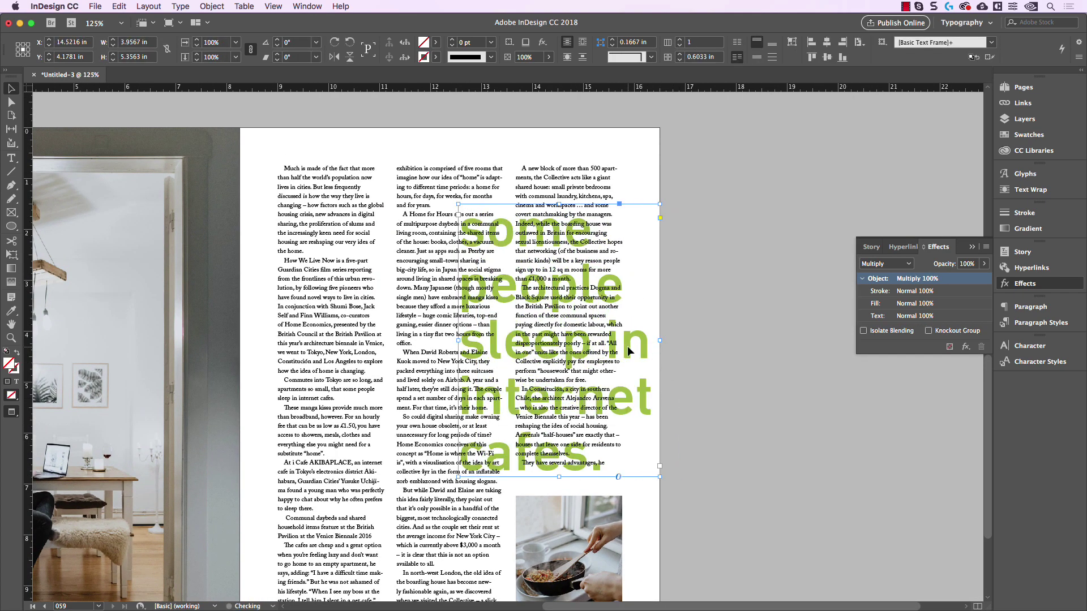
# Step: Tighten the pull quote's leading to 72 pt
pyautogui.click(1027, 345)
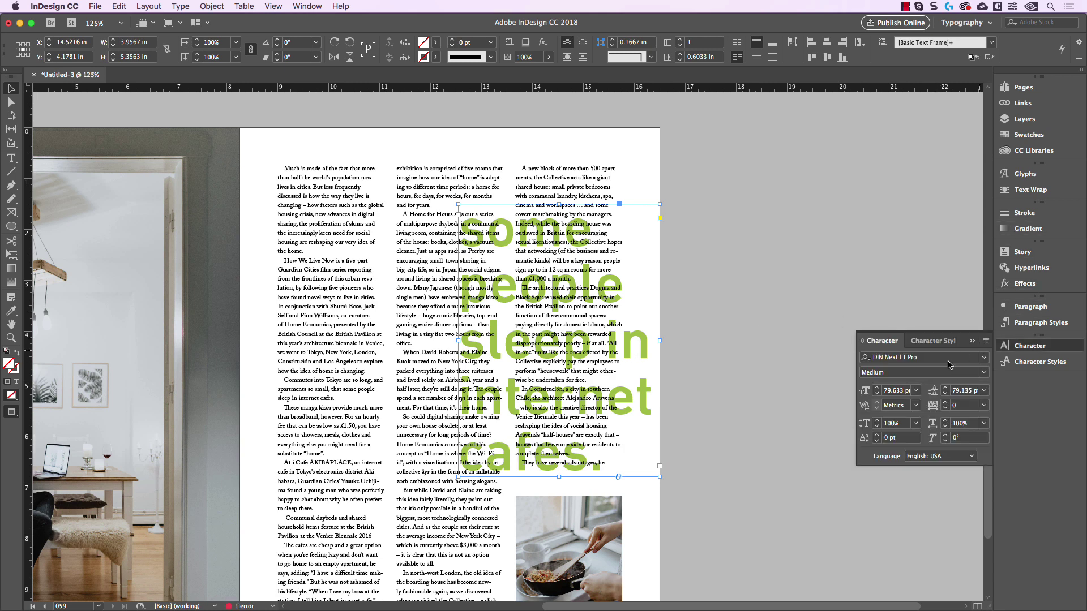
pyautogui.click(965, 391)
pyautogui.write('70')
pyautogui.press('Return')
pyautogui.press('Up')
pyautogui.press('Up')
pyautogui.press('Up')
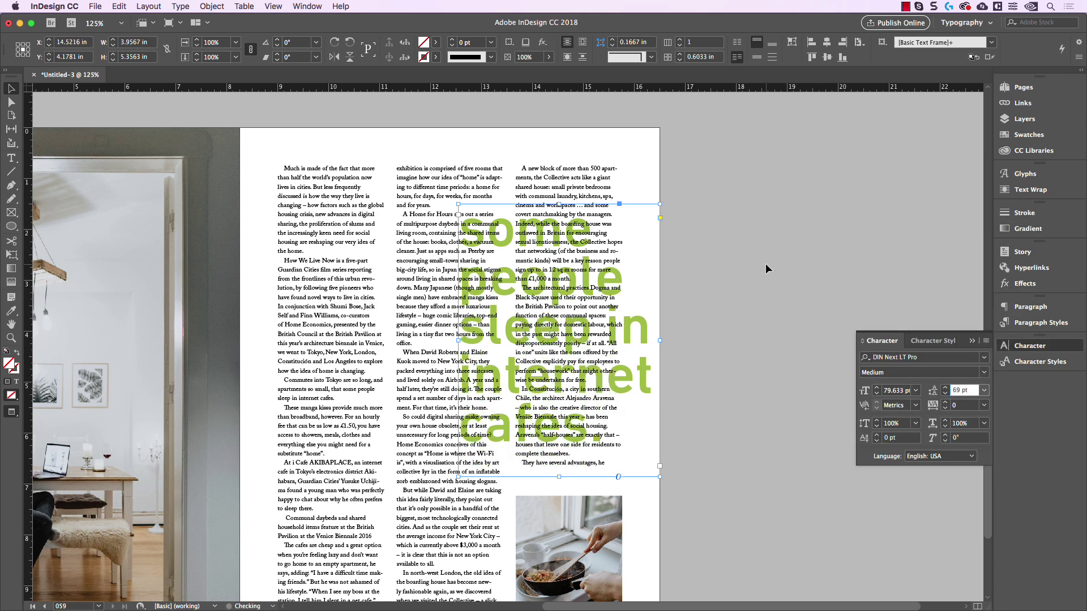
pyautogui.click(762, 256)
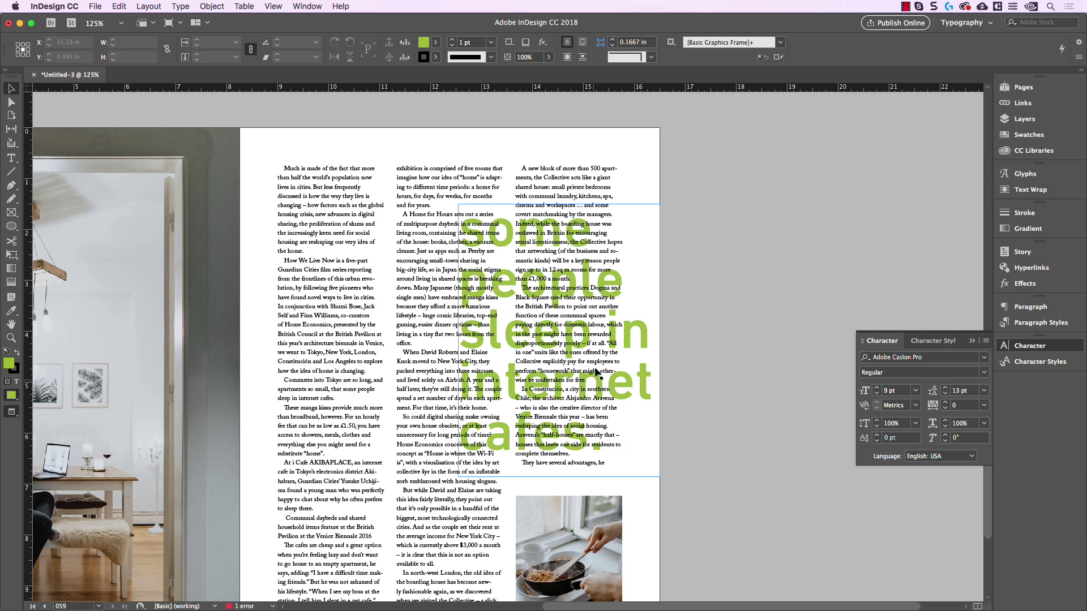
# Step: Shift the pull quote slightly up and left, and delete the words "some people" from its text
pyautogui.moveTo(610, 294); pyautogui.dragTo(596, 279)
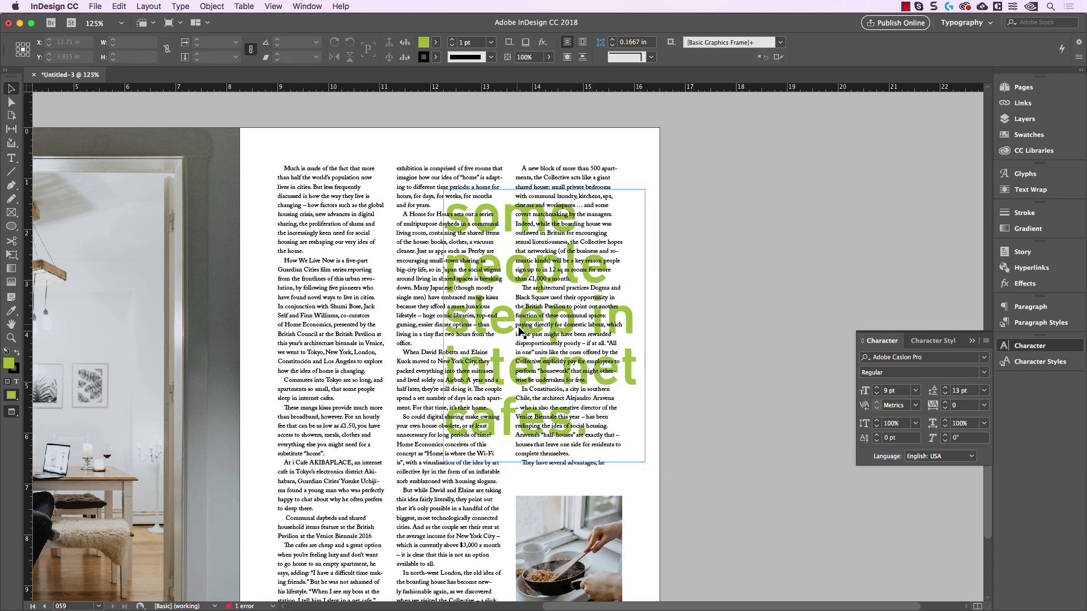
pyautogui.scroll(-1, 641, 365)
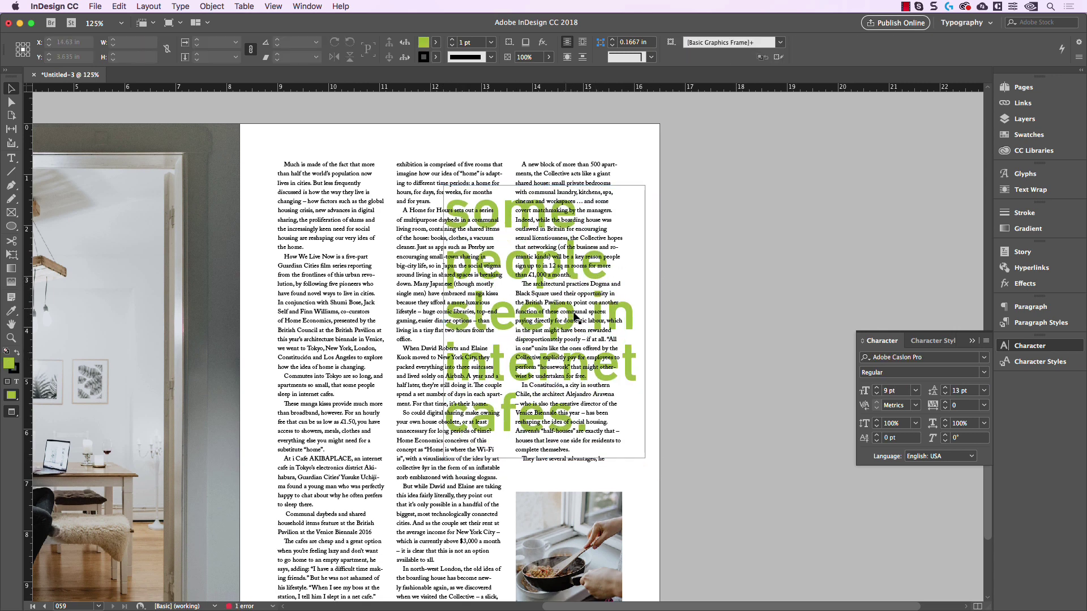
pyautogui.doubleClick(590, 315)
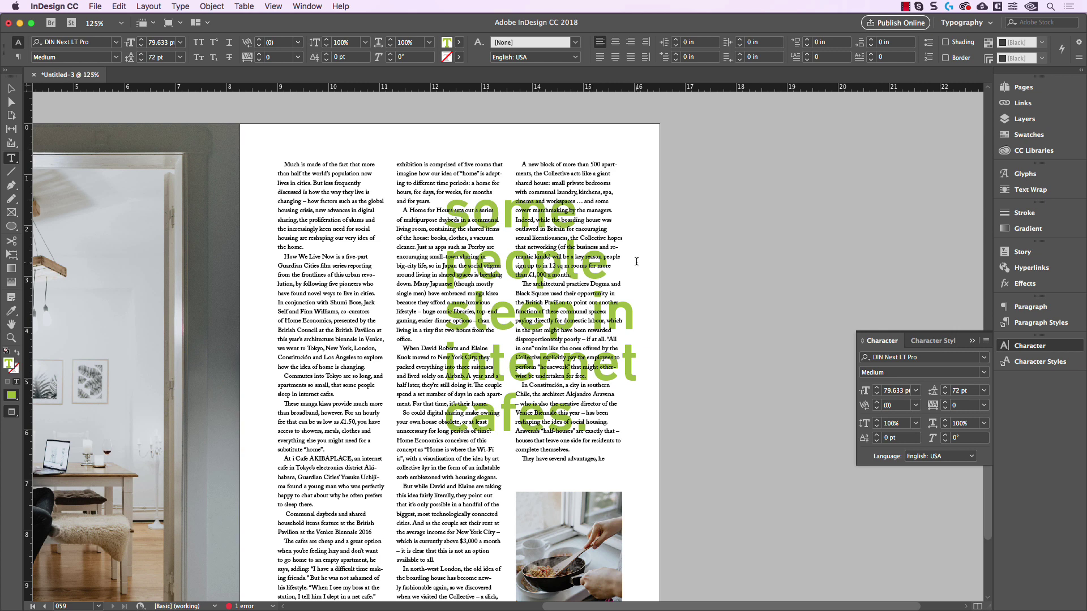
pyautogui.moveTo(636, 261); pyautogui.dragTo(416, 176)
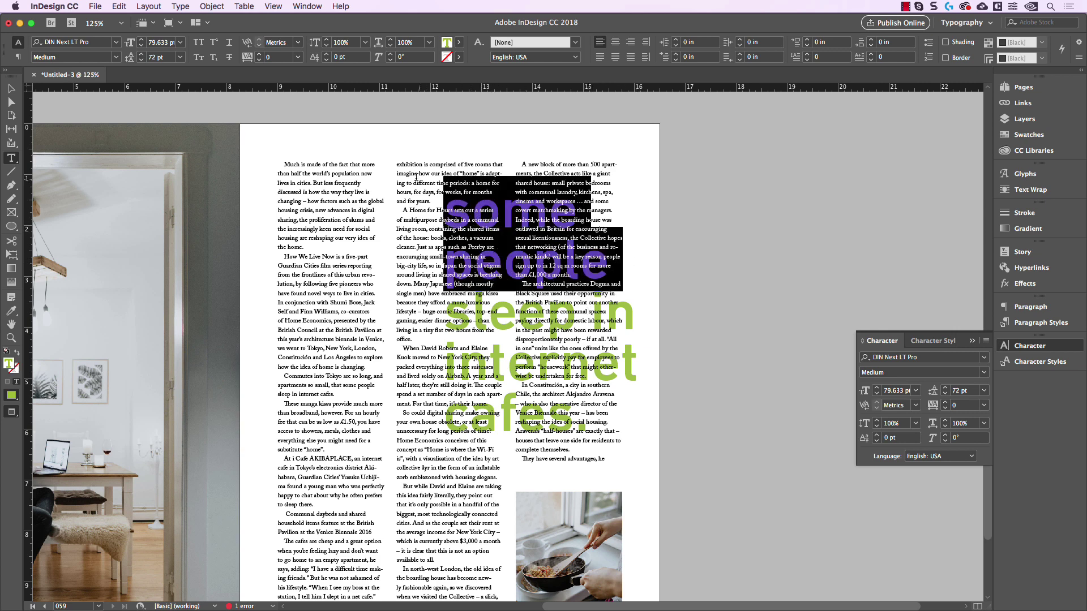
pyautogui.press('BackSpace')
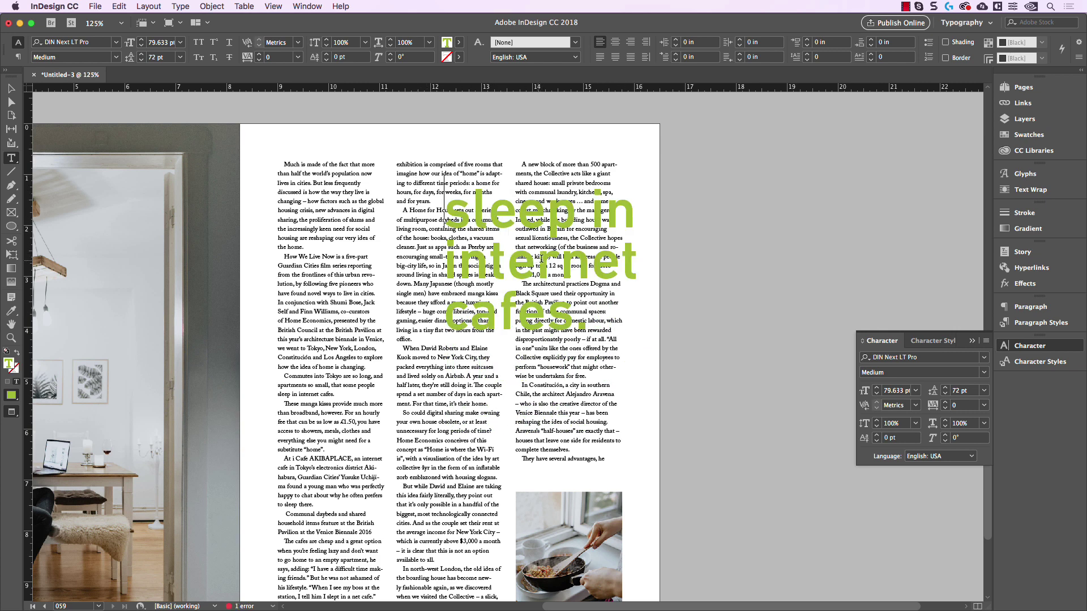
pyautogui.press('Escape')
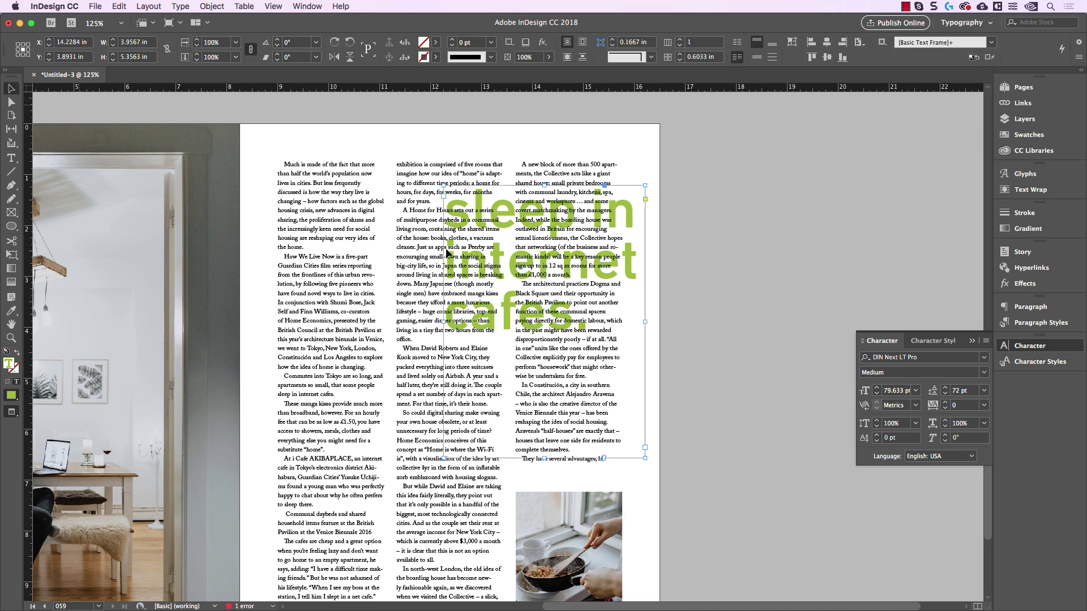
# Step: Scale the shortened pull quote proportionally to about 5.16 by 7 in and reposition it lower across the second and third columns
pyautogui.moveTo(647, 460); pyautogui.dragTo(706, 532)
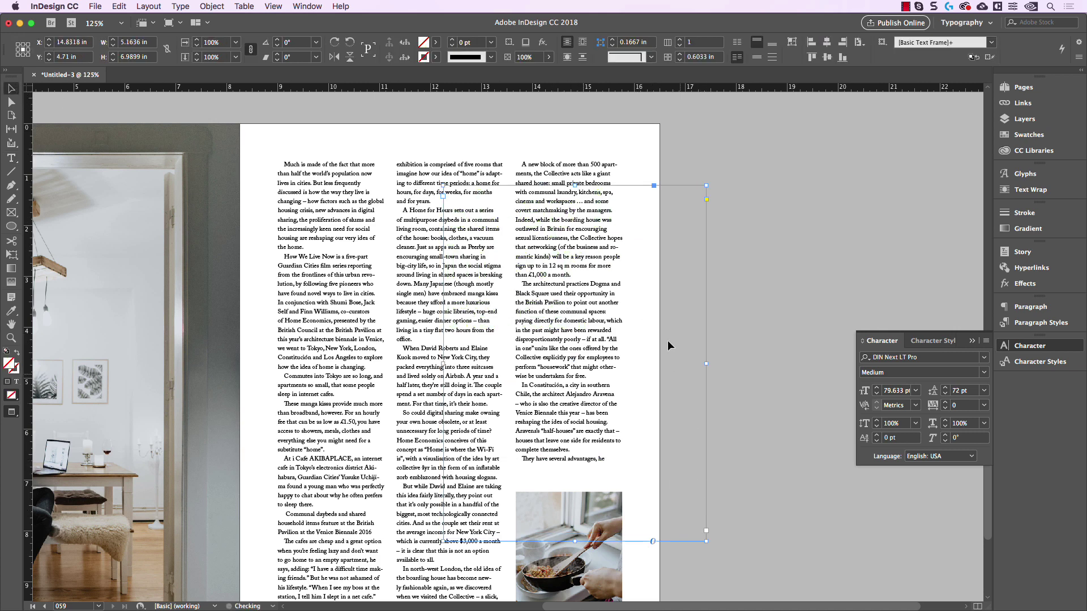
pyautogui.moveTo(645, 287); pyautogui.dragTo(627, 375)
pyautogui.scroll(-3, 663, 400)
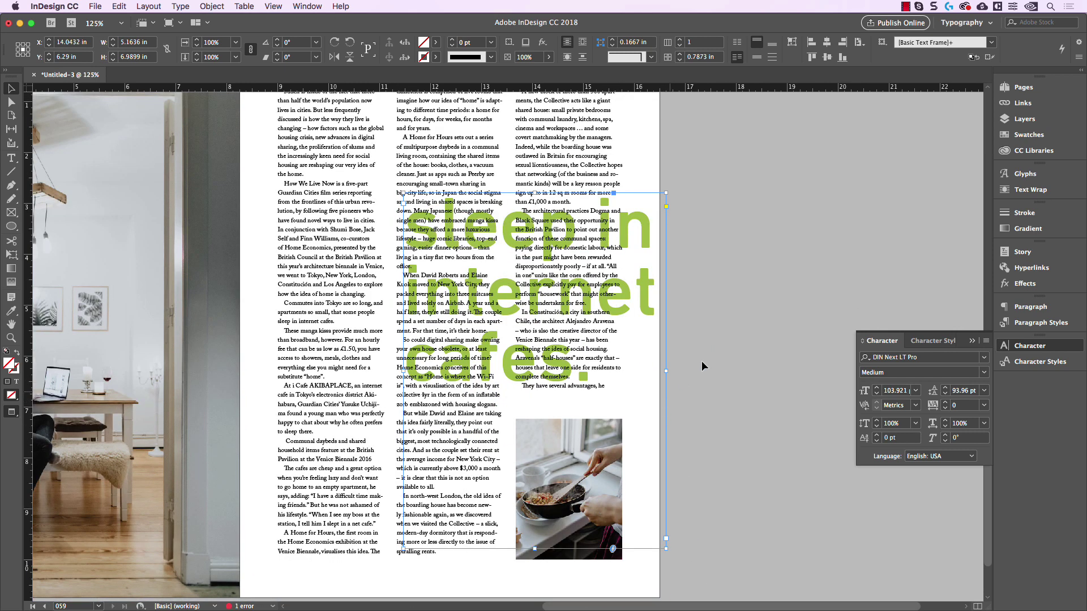
pyautogui.click(708, 356)
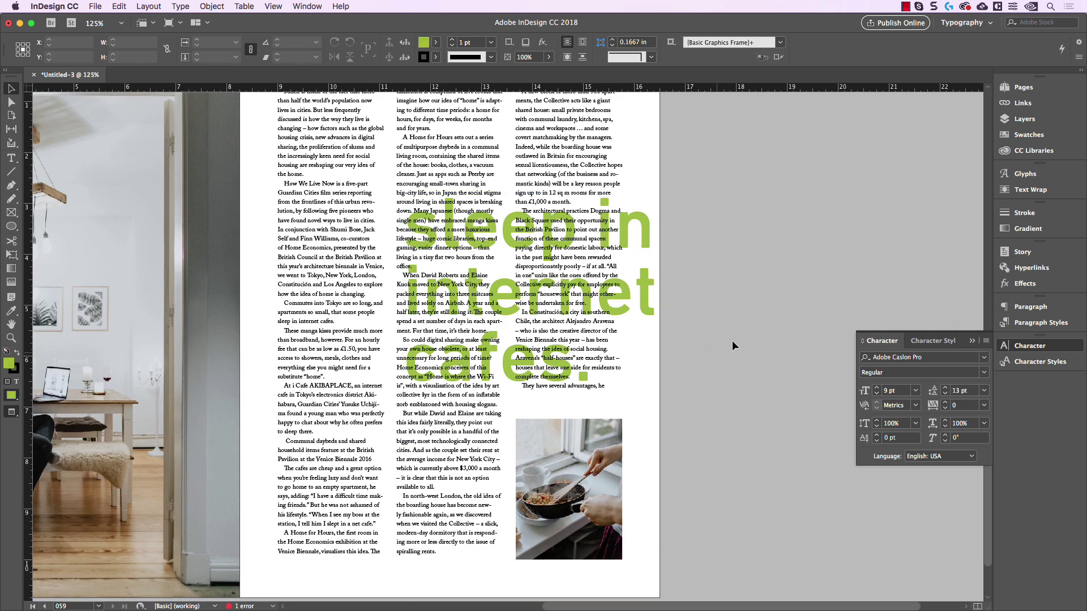
# Step: Move the pull quote further down the page so its lower lines overlap both the columns and the cooking photo
pyautogui.click(663, 296)
pyautogui.hotkey('shift', 'Down')
pyautogui.hotkey('shift', 'Down')
pyautogui.hotkey('shift', 'Left')
pyautogui.hotkey('shift', 'Left')
pyautogui.hotkey('shift', 'Left')
pyautogui.hotkey('shift', 'Left')
pyautogui.hotkey('shift', 'Left')
pyautogui.hotkey('shift', 'Left')
pyautogui.hotkey('shift', 'Left')
pyautogui.hotkey('shift', 'Down')
pyautogui.hotkey('shift', 'Down')
pyautogui.hotkey('shift', 'Down')
pyautogui.hotkey('shift', 'Down')
pyautogui.hotkey('shift', 'Down')
pyautogui.hotkey('shift', 'Down')
pyautogui.hotkey('shift', 'Down')
pyautogui.hotkey('shift', 'Down')
pyautogui.hotkey('shift', 'Down')
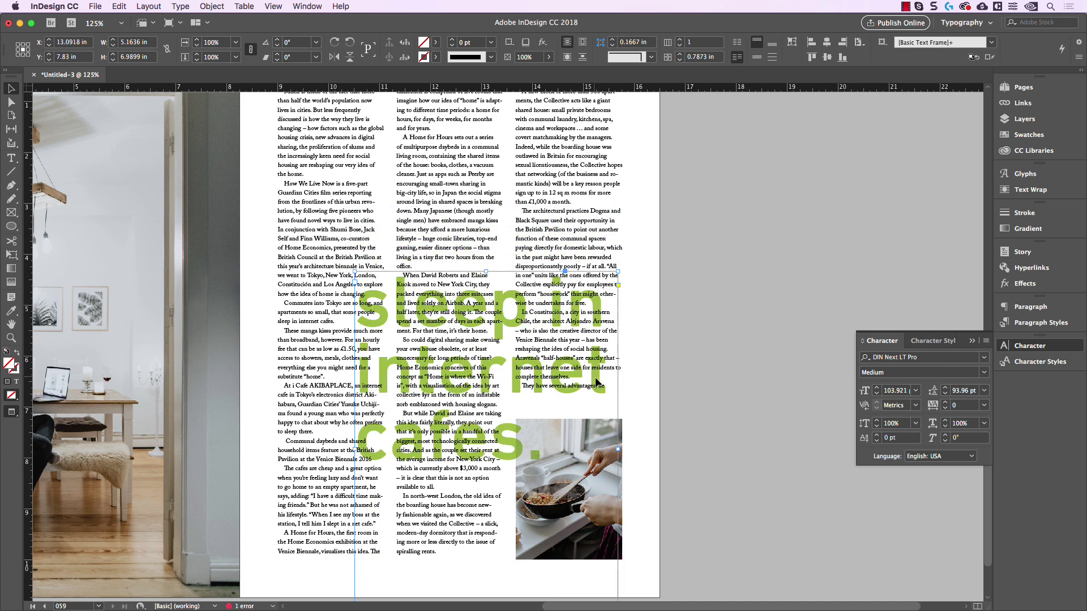
pyautogui.moveTo(600, 382); pyautogui.dragTo(625, 405)
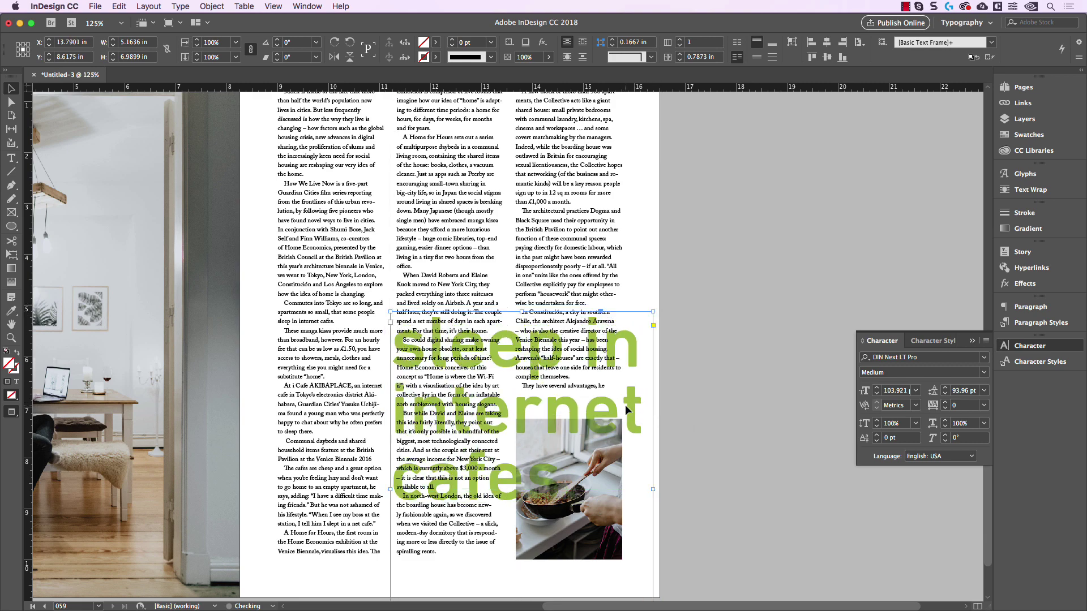
# Step: Examine up close how the multiplied pull quote blends with the body text and the cooking photo
pyautogui.press('super+equal')
pyautogui.press('super+equal')
pyautogui.press('super+equal')
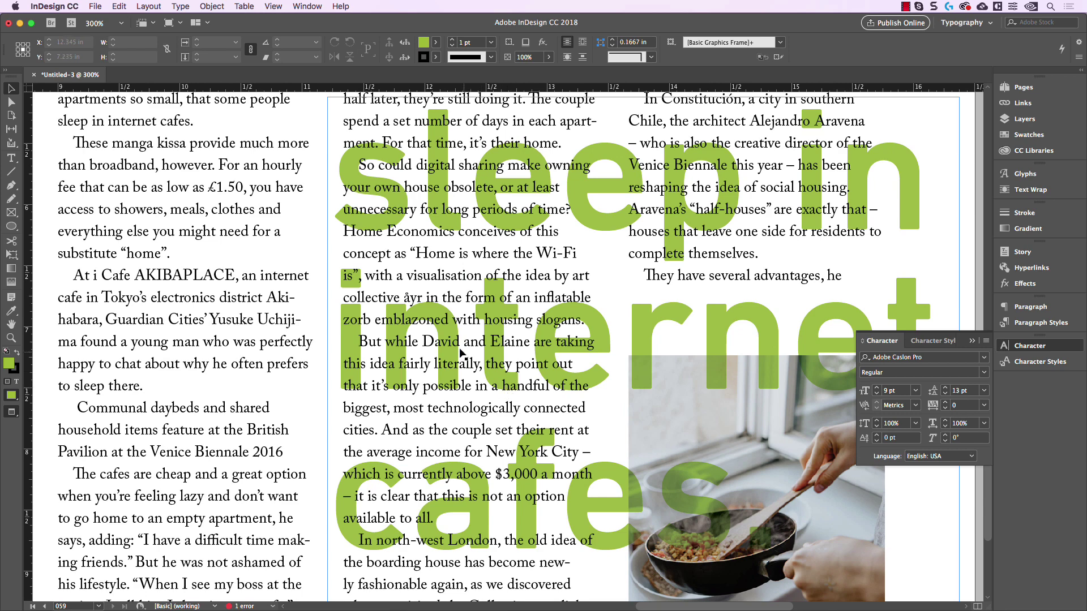
pyautogui.press('super+equal')
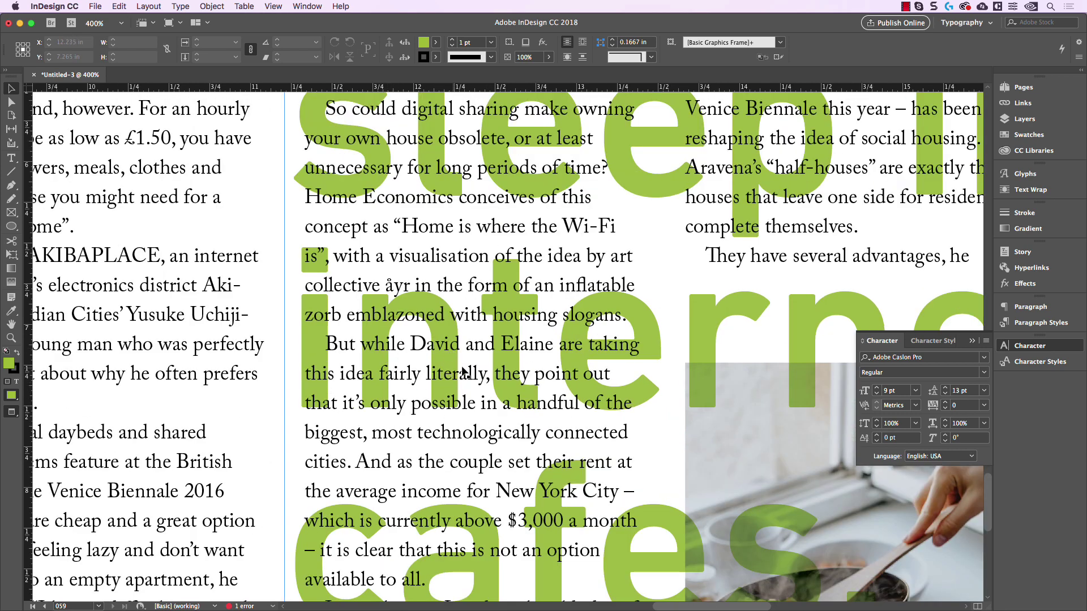
pyautogui.scroll(2, 389, 276)
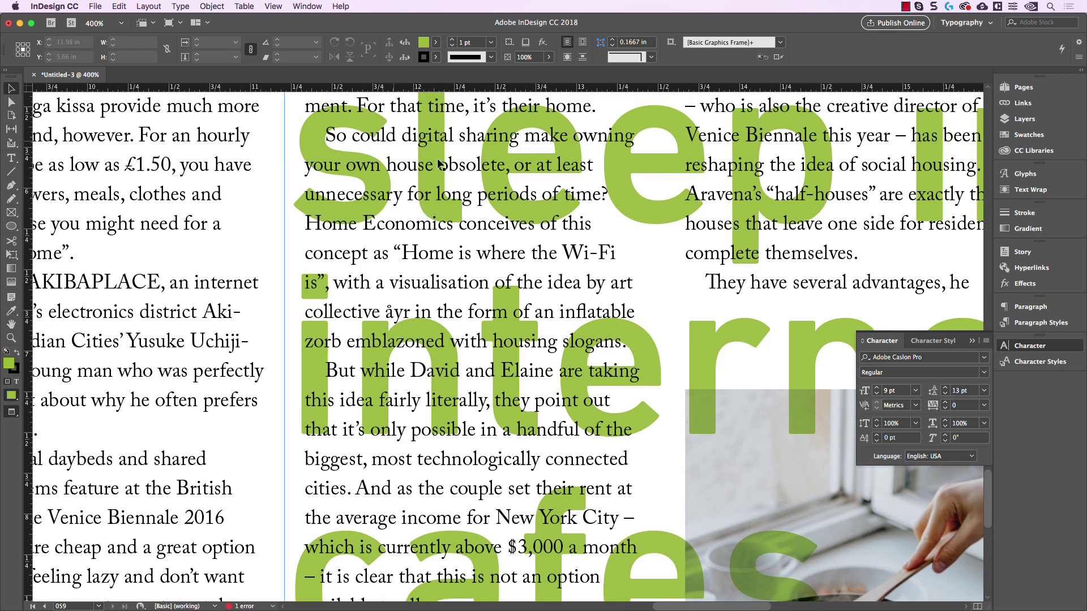
pyautogui.press('super+minus')
pyautogui.press('super+minus')
pyautogui.press('super+minus')
pyautogui.press('super+minus')
pyautogui.press('super+minus')
pyautogui.press('super+minus')
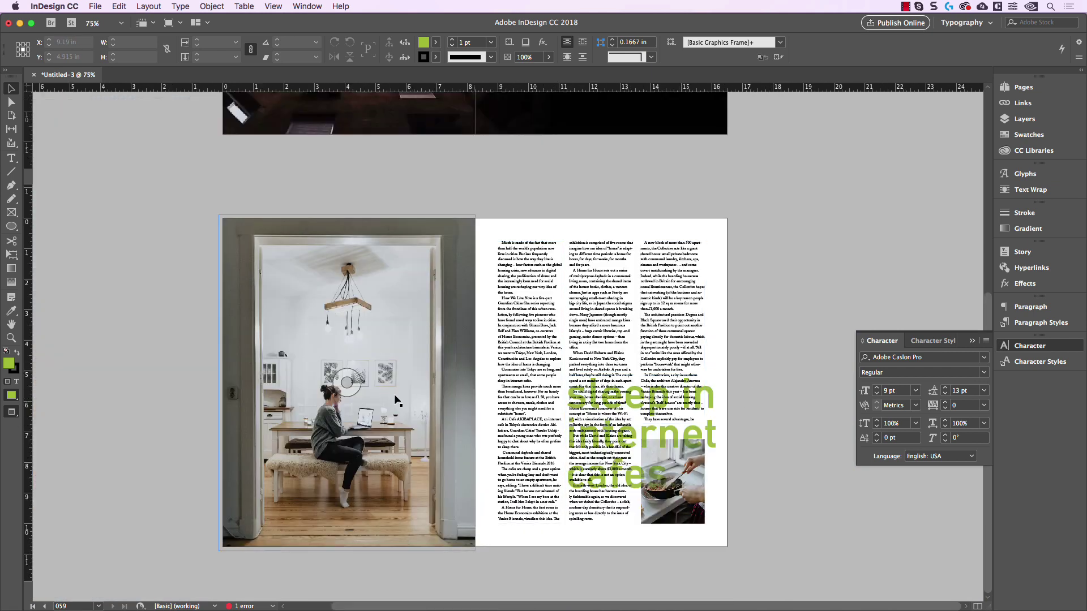
# Step: Enlarge the pull quote to about 8.37 by 11.32 in and place it low on the spread, spanning the large photo and the article columns
pyautogui.moveTo(707, 489); pyautogui.dragTo(465, 456)
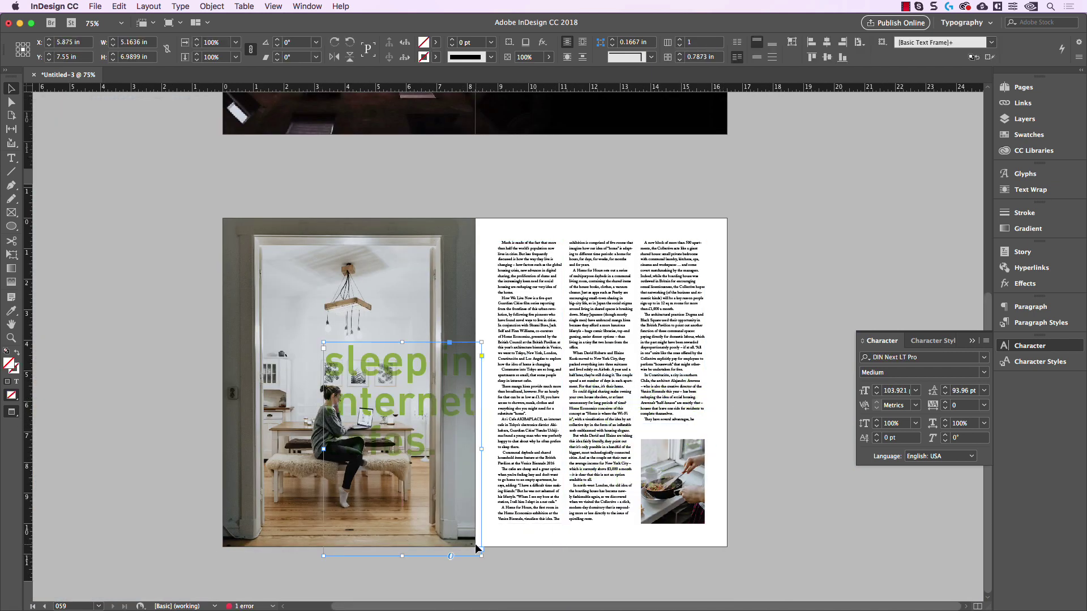
pyautogui.moveTo(482, 556); pyautogui.dragTo(579, 610)
pyautogui.moveTo(498, 435); pyautogui.dragTo(556, 465)
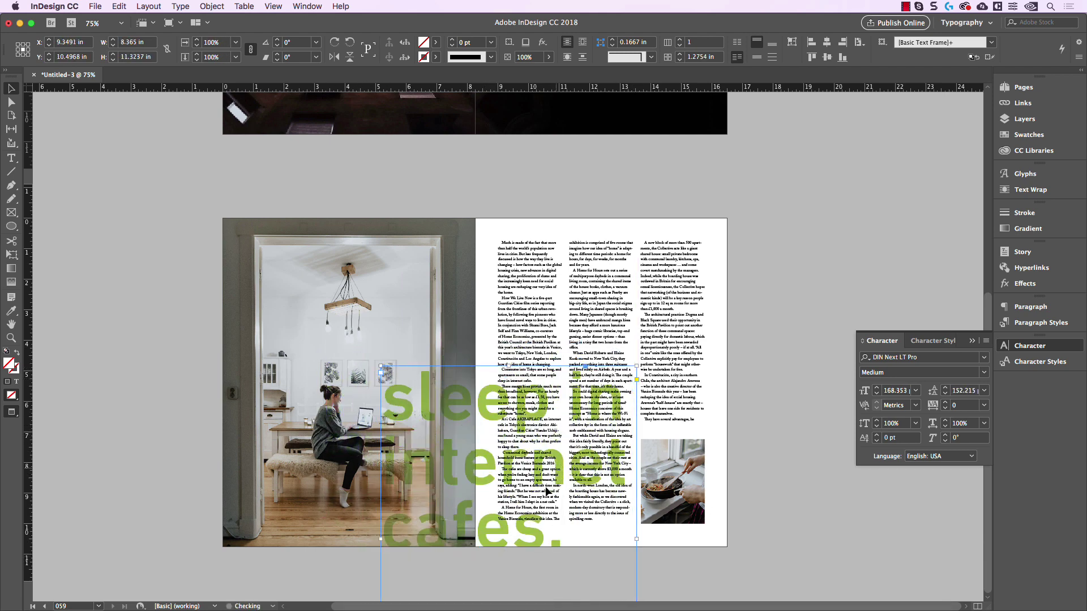
pyautogui.click(793, 494)
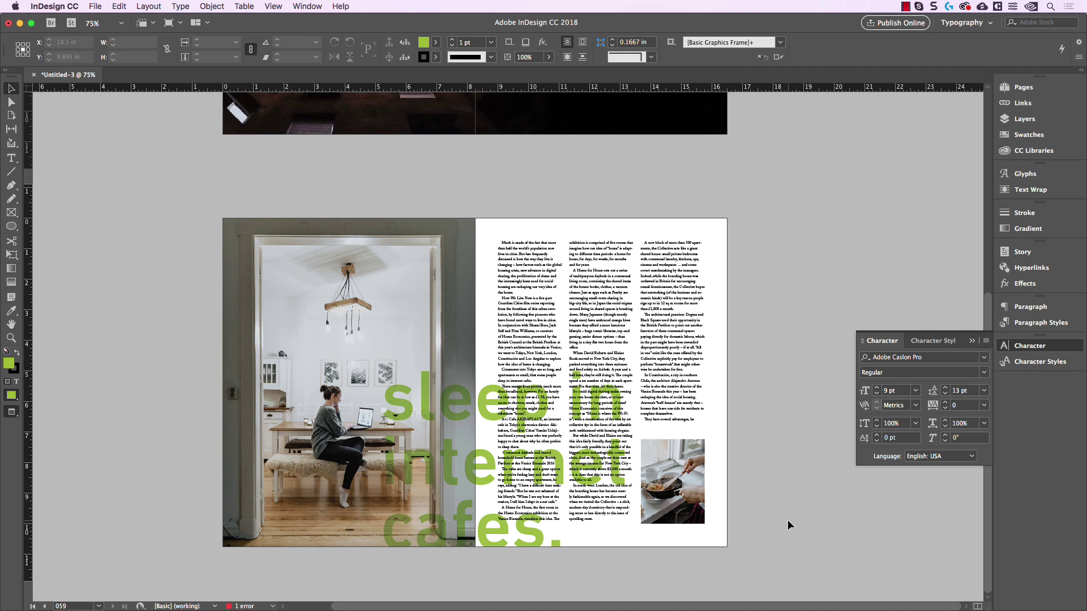